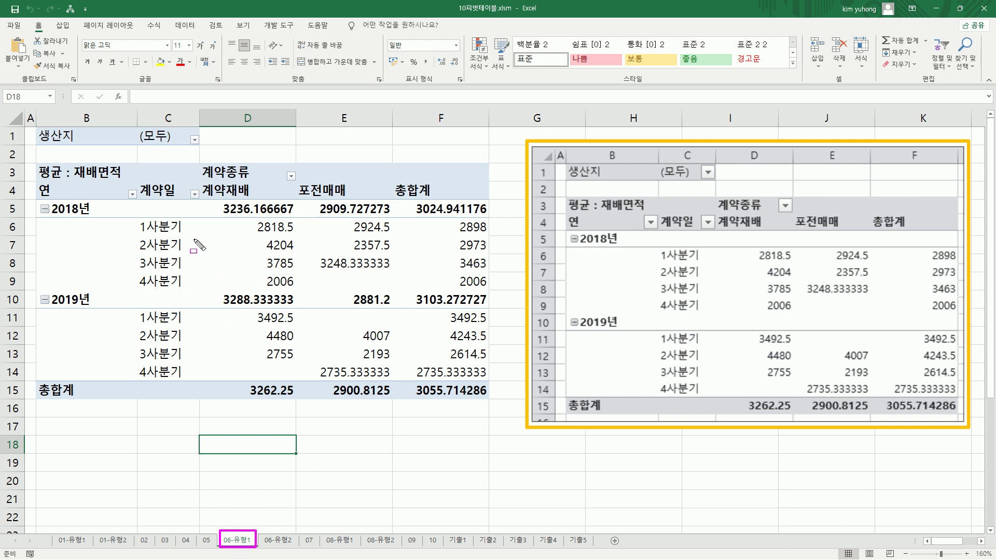
key("Escape")
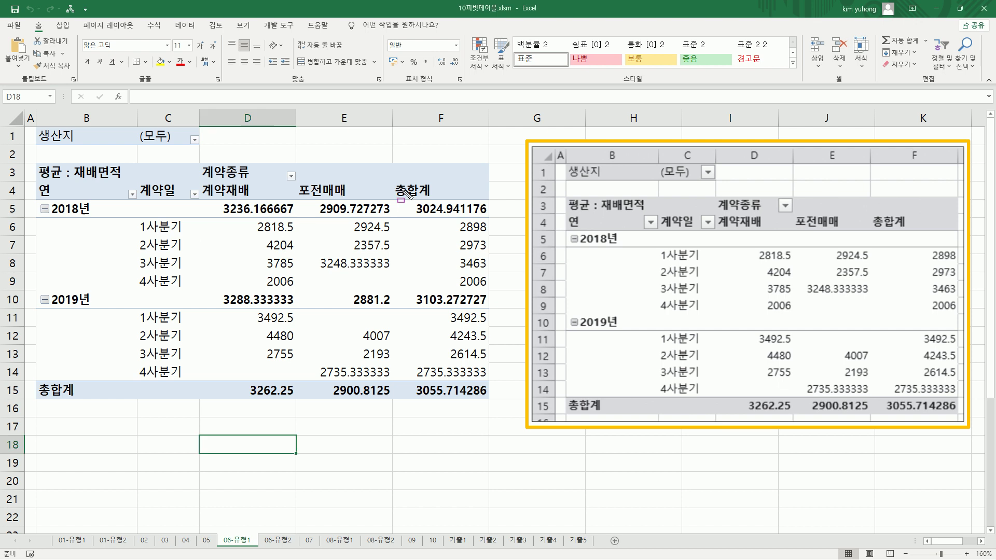
left_click_drag(394, 164, 485, 395)
left_click_drag(22, 377, 499, 398)
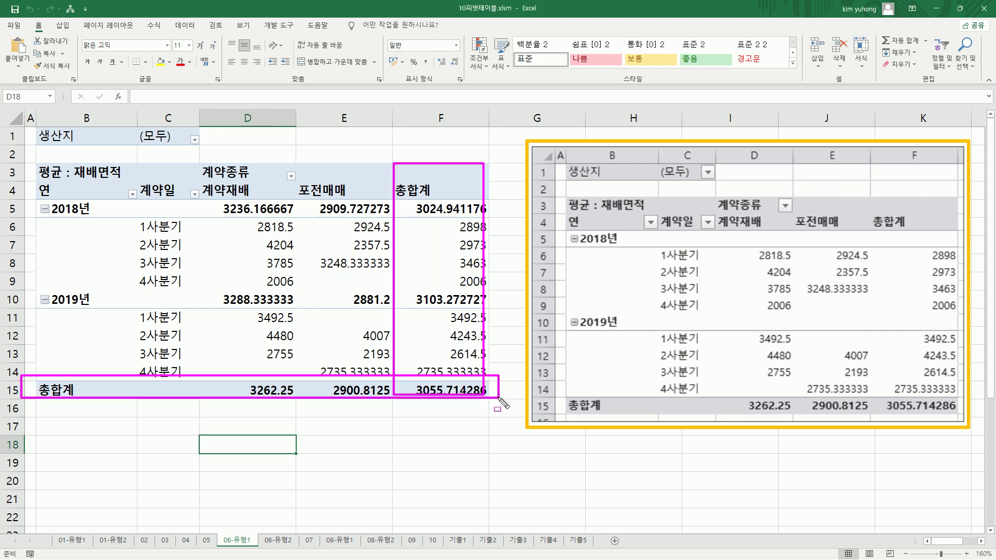
key("Escape")
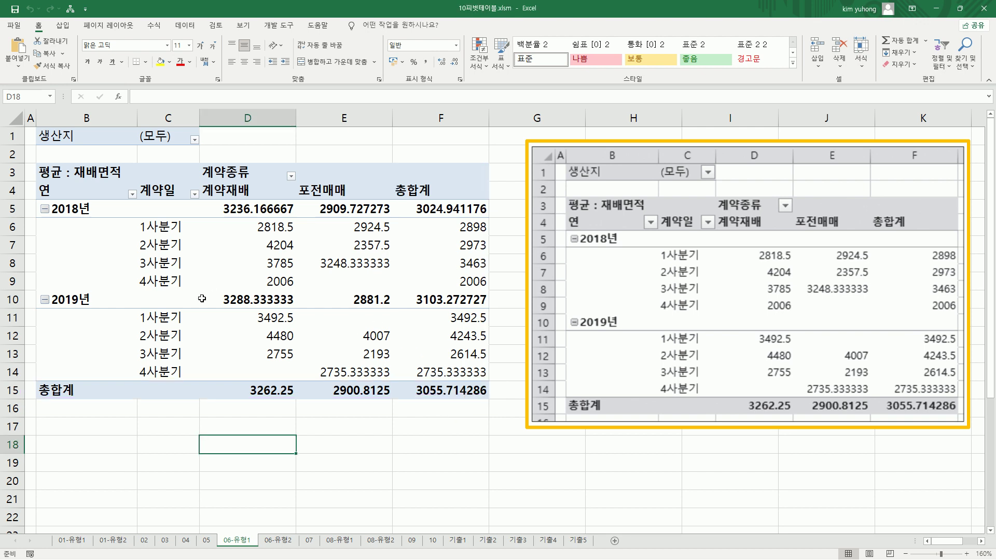
Set the pivot table's grand totals to rows only (행의 총합계만 설정).
left_click(234, 244)
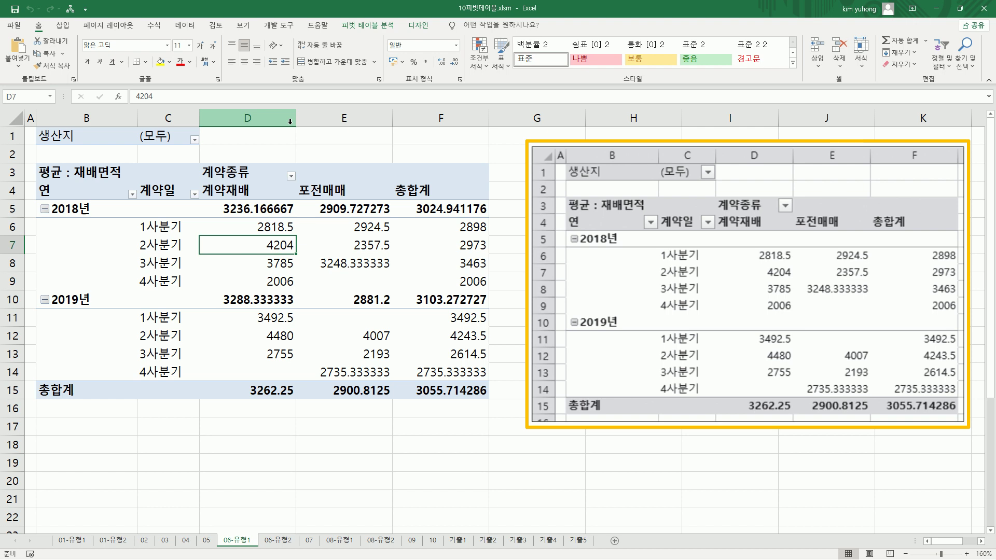
left_click(418, 25)
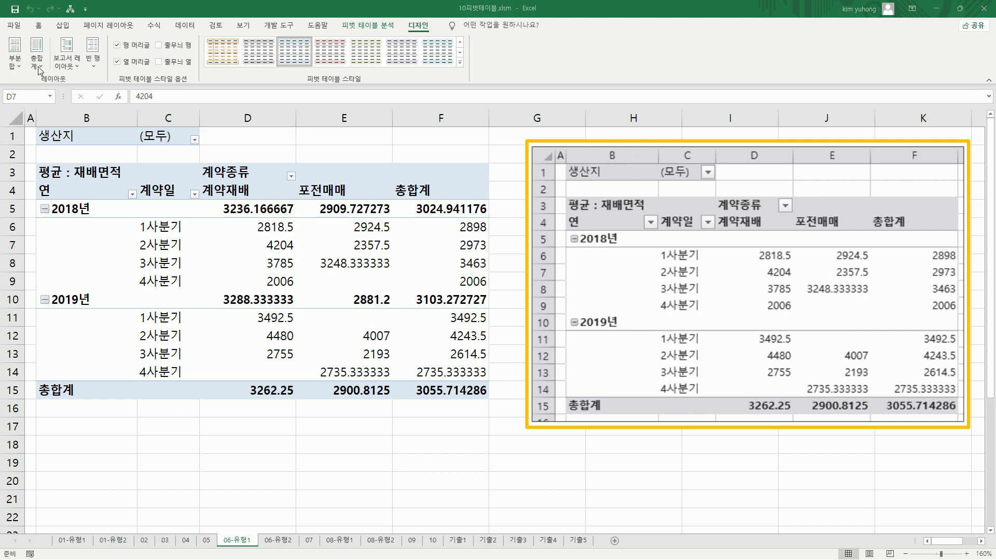
left_click(39, 69)
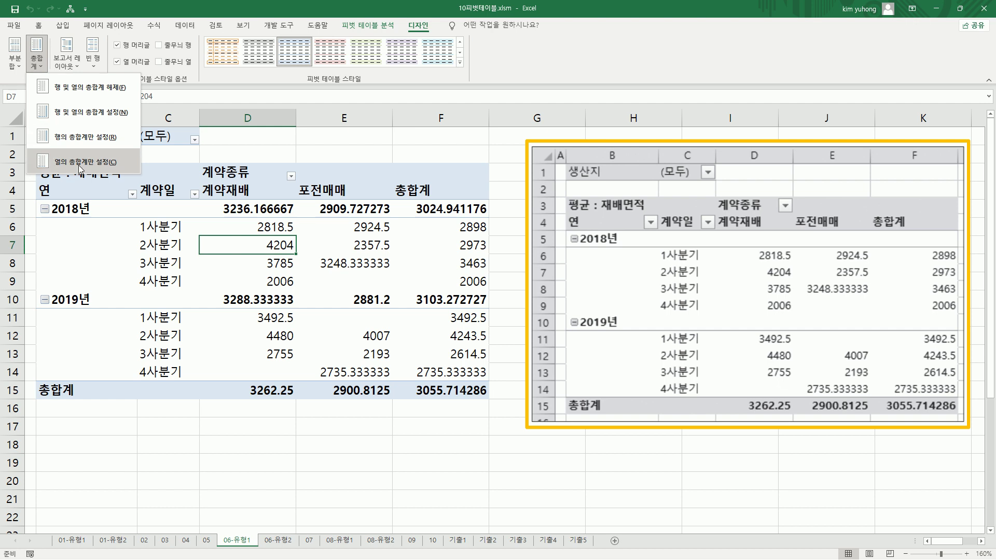
left_click(102, 140)
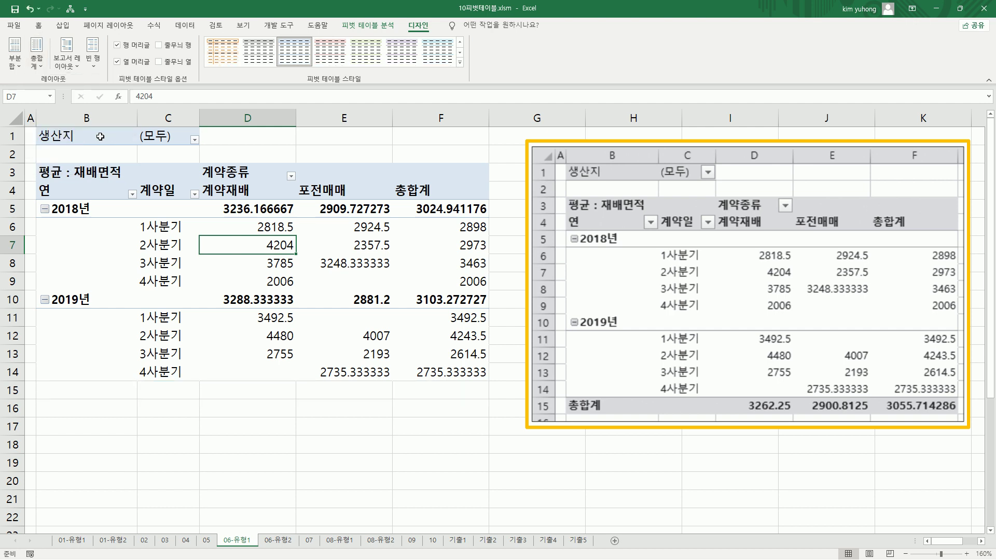
left_click_drag(45, 371, 494, 401)
left_click_drag(128, 213, 425, 213)
left_click_drag(264, 244, 214, 244)
left_click_drag(348, 243, 427, 243)
left_click_drag(208, 288, 373, 288)
left_click_drag(196, 334, 390, 340)
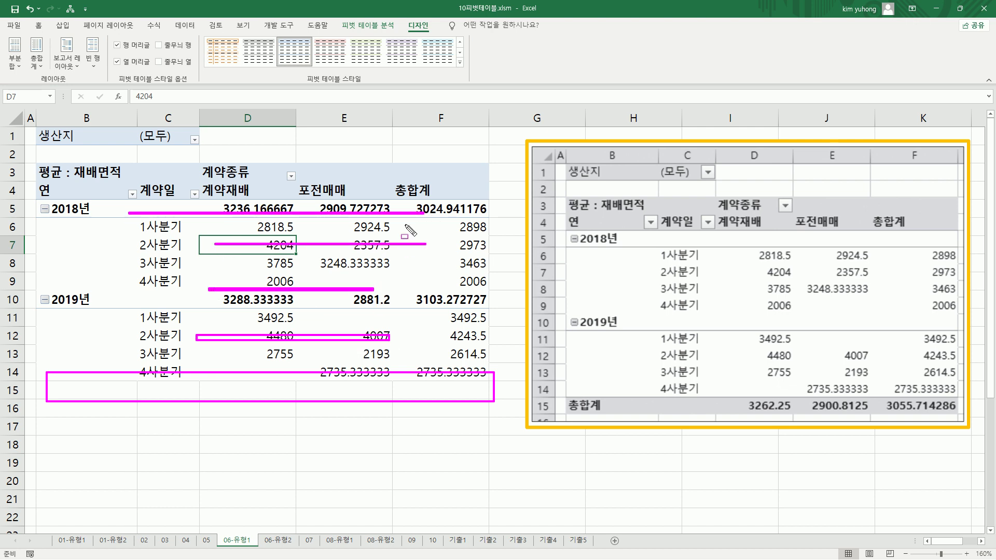
mouse_move(415, 193)
left_mouse_down()
mouse_move(501, 382)
mouse_move(492, 374)
left_mouse_up()
key("Escape")
Set the pivot table's grand totals to columns only (열의 총합계만 설정).
left_click(342, 244)
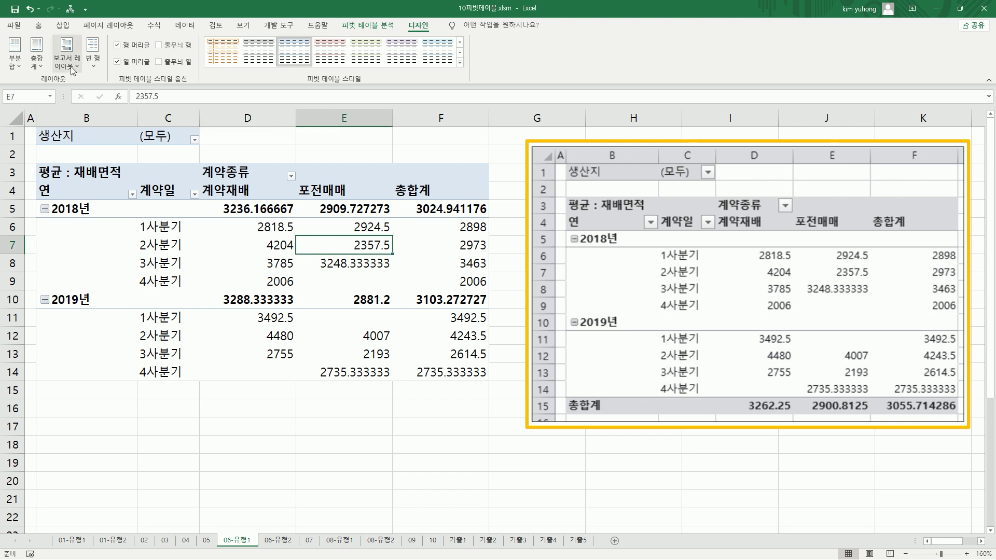
left_click(41, 64)
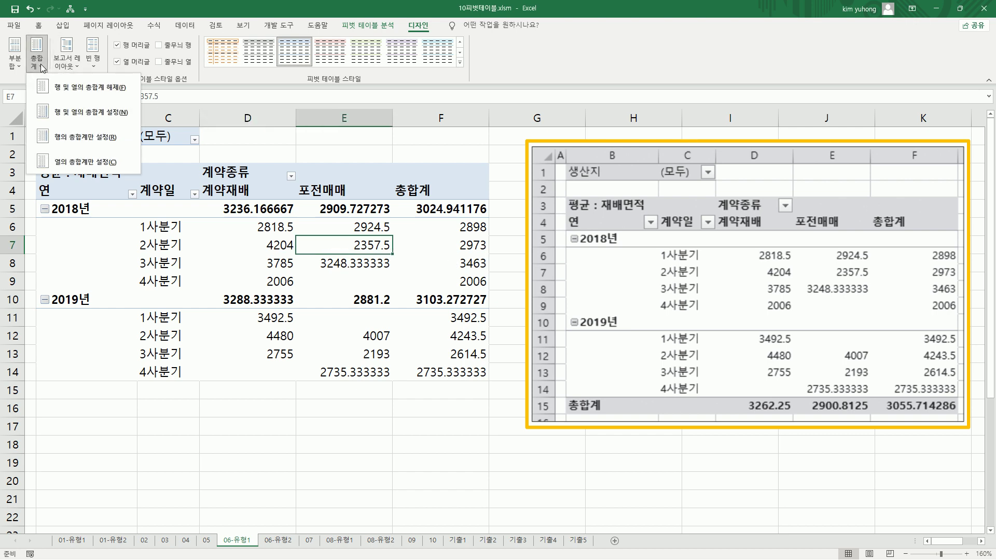
left_click(84, 165)
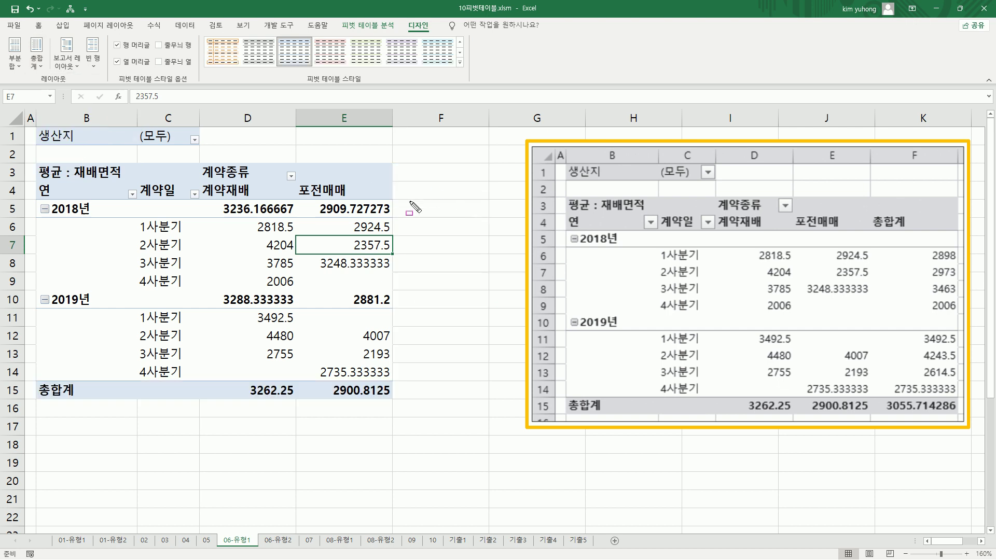
mouse_move(399, 168)
left_mouse_down()
mouse_move(431, 326)
mouse_move(468, 396)
left_mouse_up()
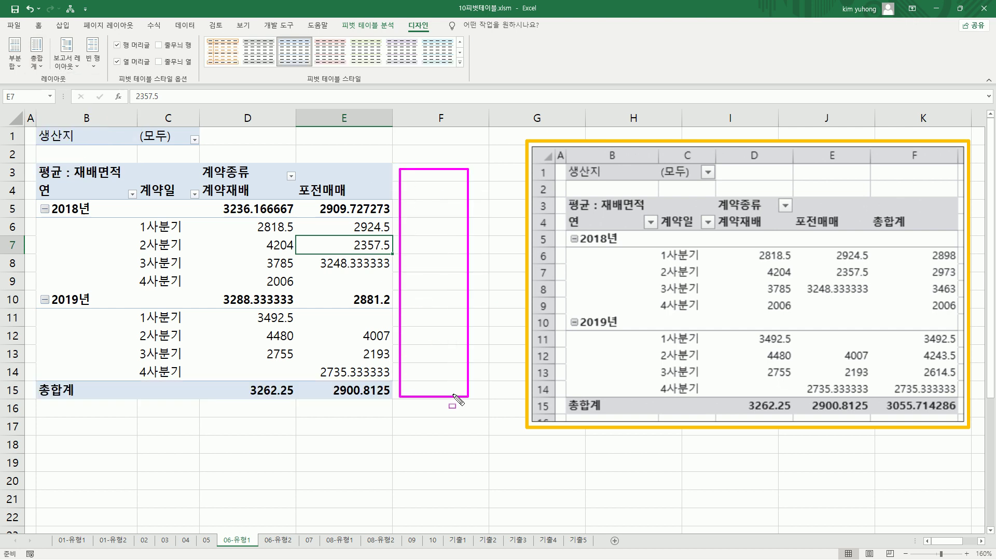
left_click_drag(239, 202, 287, 366)
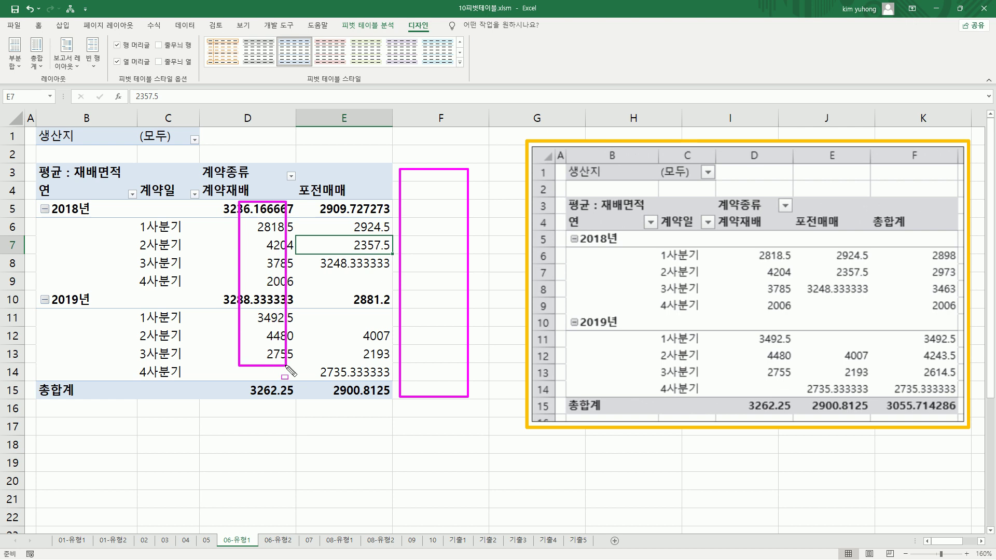
left_click_drag(327, 200, 372, 365)
mouse_move(232, 382)
left_mouse_down()
mouse_move(389, 410)
mouse_move(385, 402)
left_mouse_up()
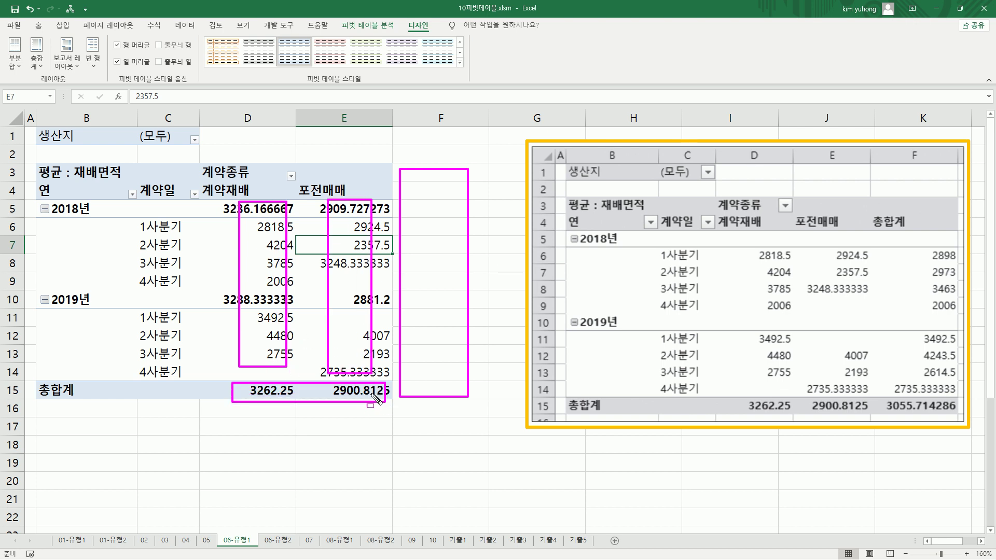
key("Escape")
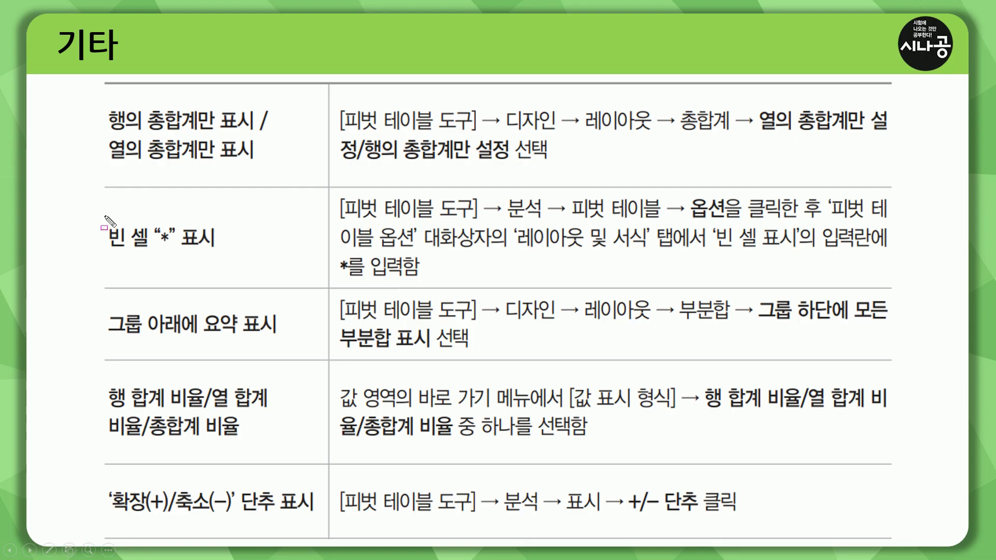
left_click_drag(105, 217, 228, 253)
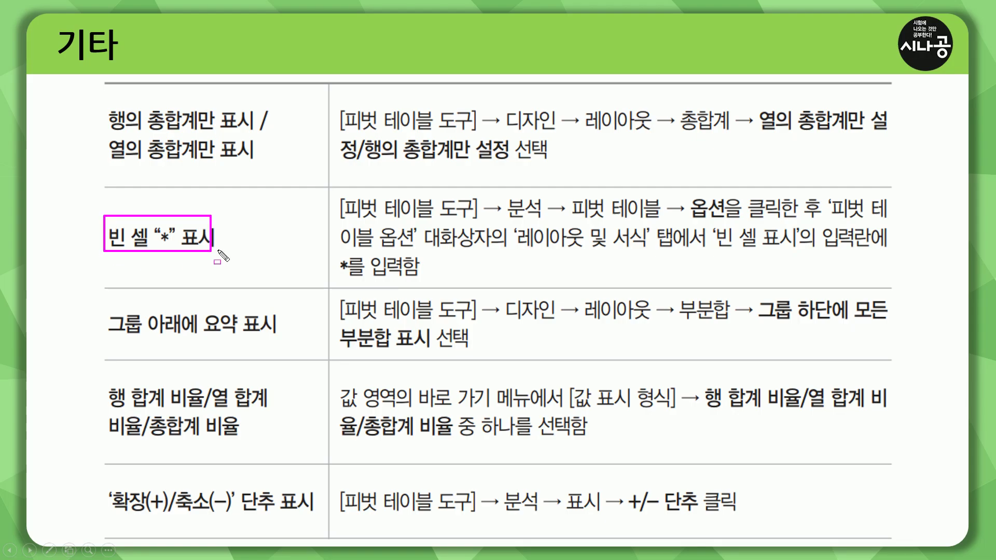
left_click_drag(159, 244, 171, 244)
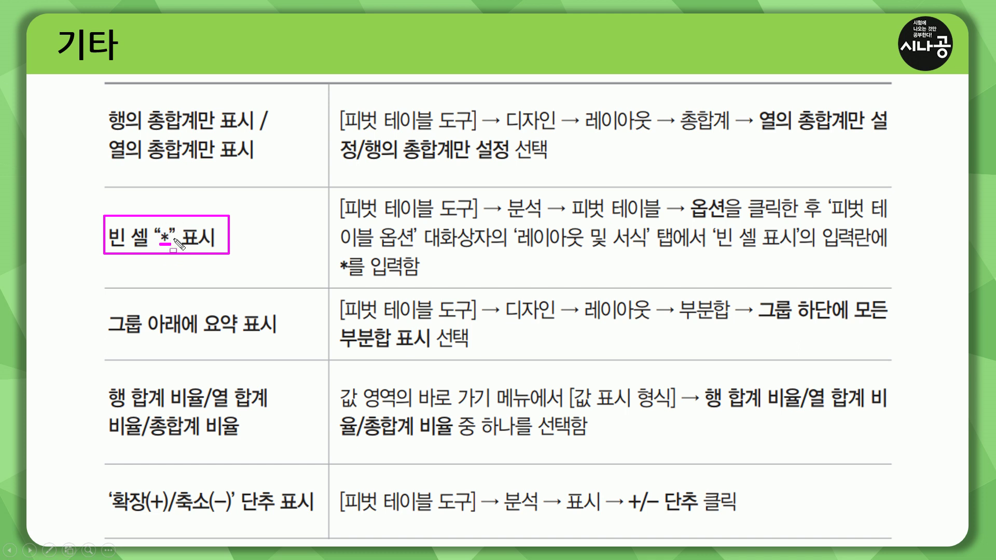
key("e")
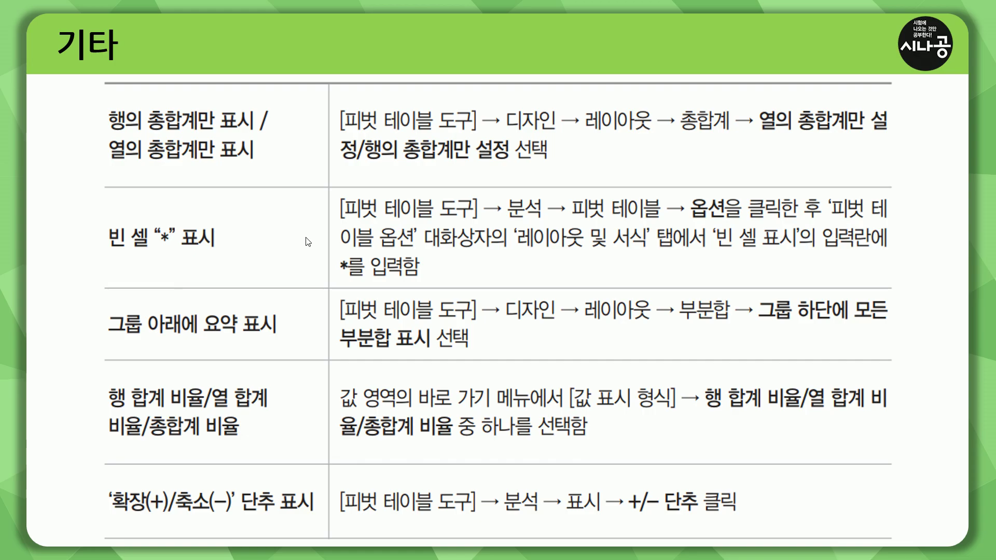
key("alt+Tab")
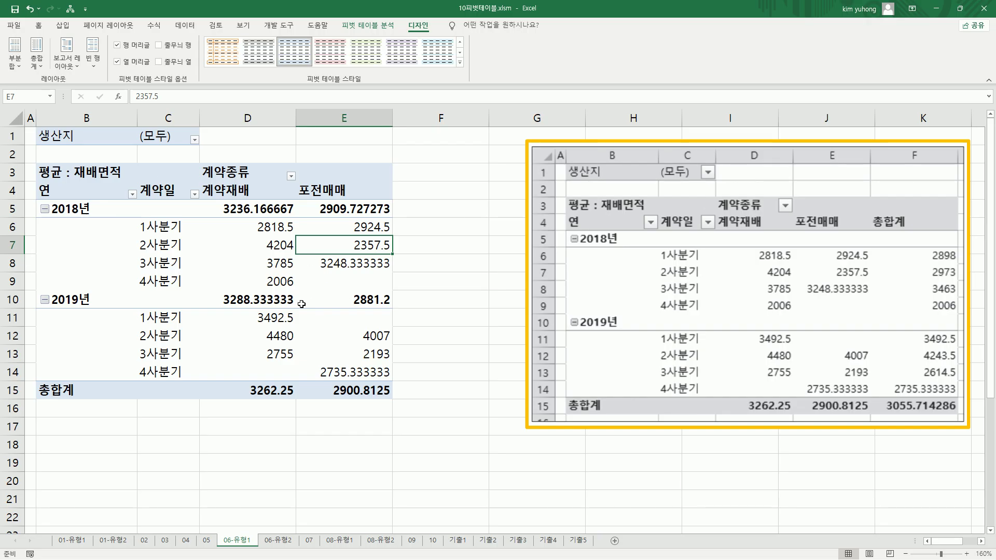
key("ctrl+2")
left_click_drag(138, 274, 191, 289)
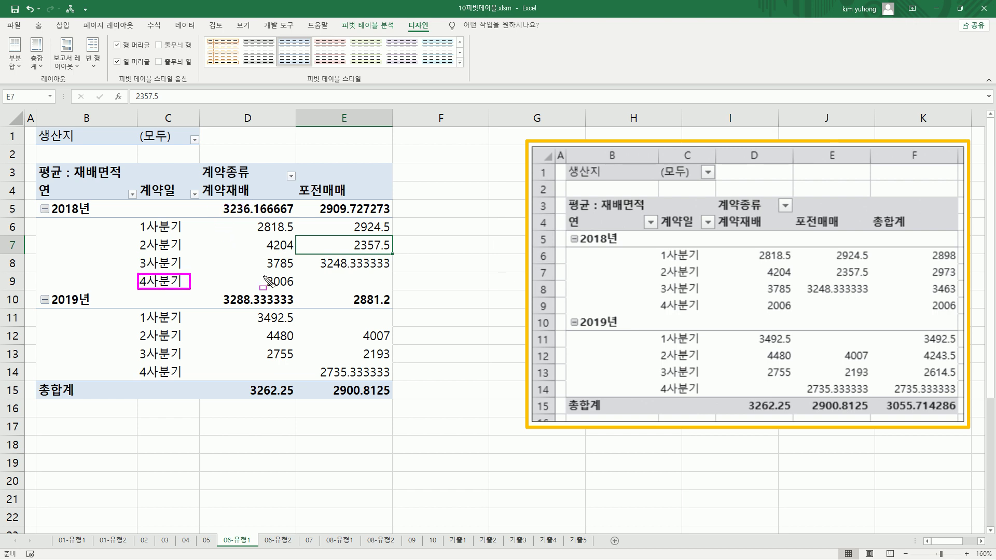
mouse_move(262, 274)
left_mouse_down()
mouse_move(295, 293)
mouse_move(392, 289)
left_mouse_up()
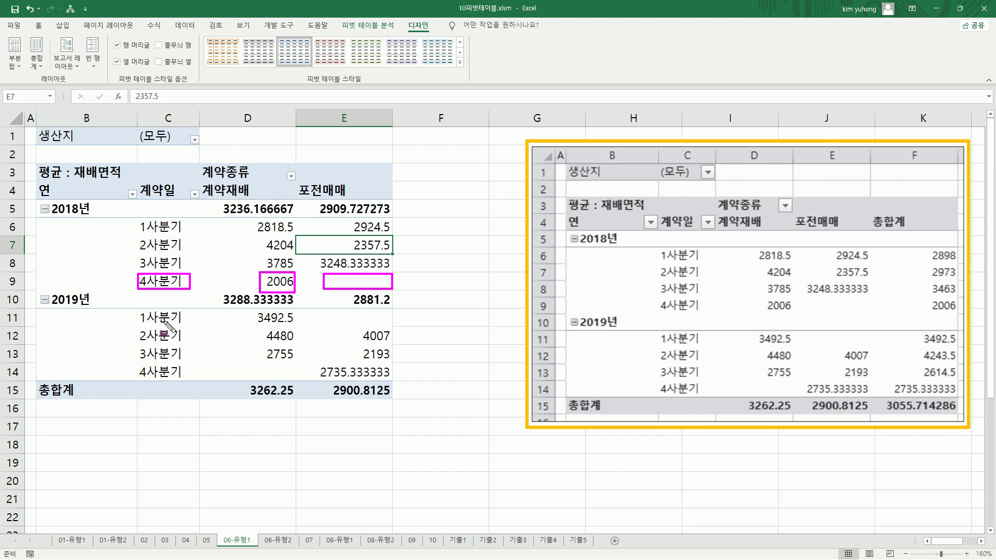
left_click_drag(325, 311, 387, 324)
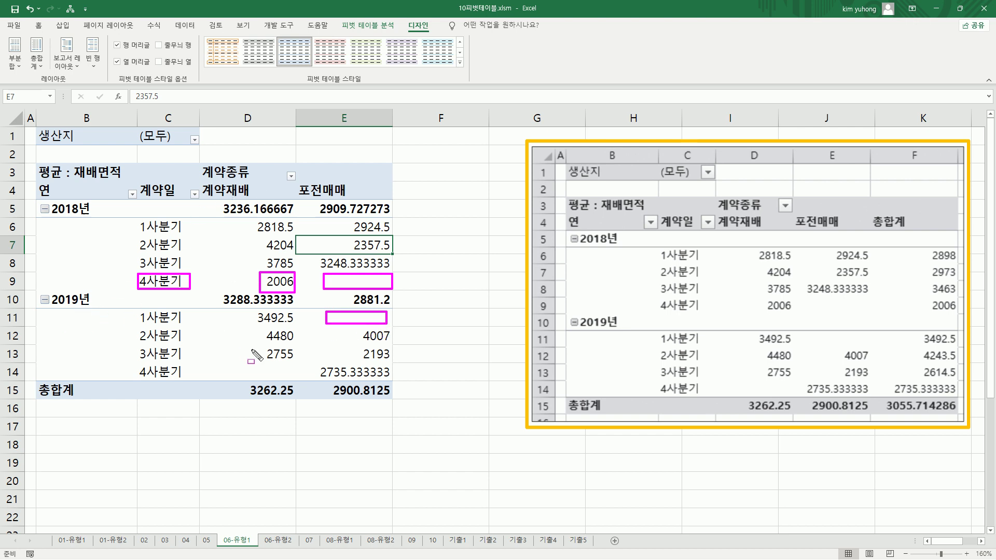
left_click_drag(214, 364, 289, 379)
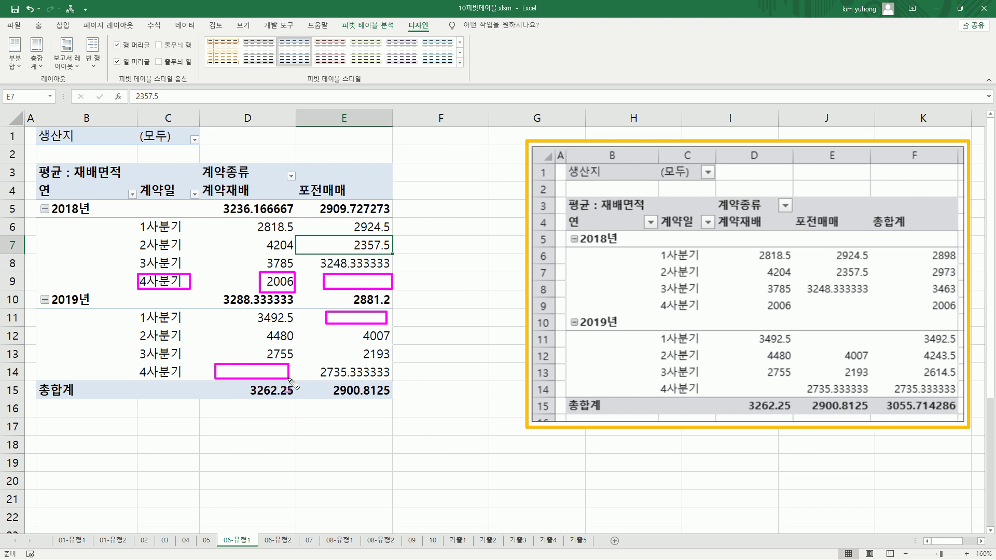
key("Escape")
left_click_drag(329, 276, 387, 285)
left_click_drag(343, 307, 378, 319)
left_click_drag(238, 364, 291, 373)
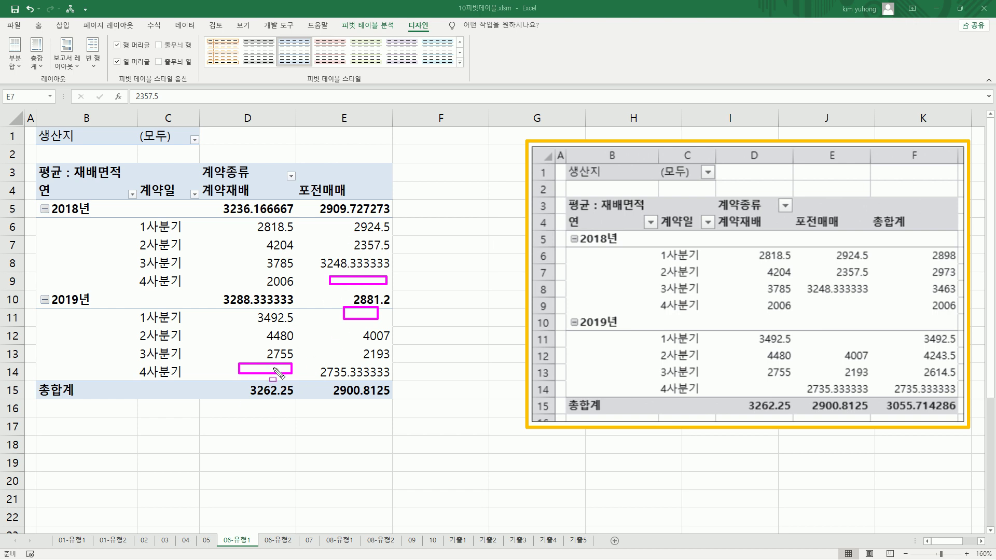
key("Escape")
Set the pivot table options to show "*" in empty cells (빈 셀 표시) and apply them.
left_click(253, 266)
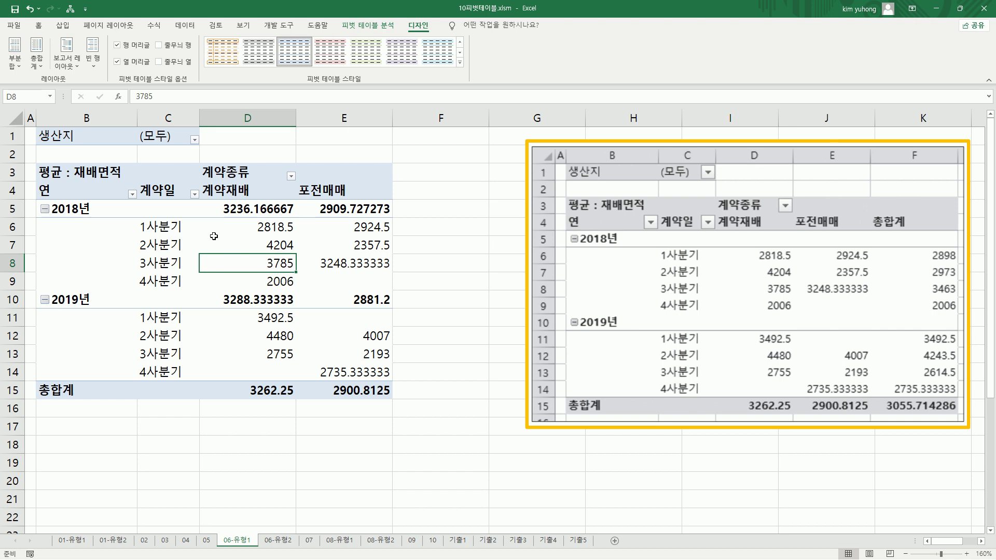
left_click(241, 237)
left_click(266, 270)
left_click(273, 334)
right_click(273, 334)
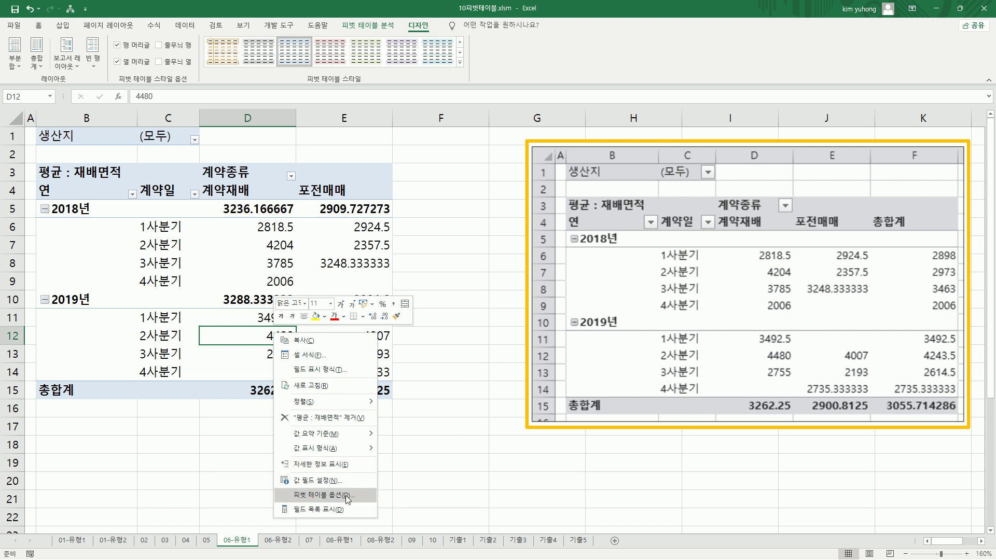
left_click(319, 500)
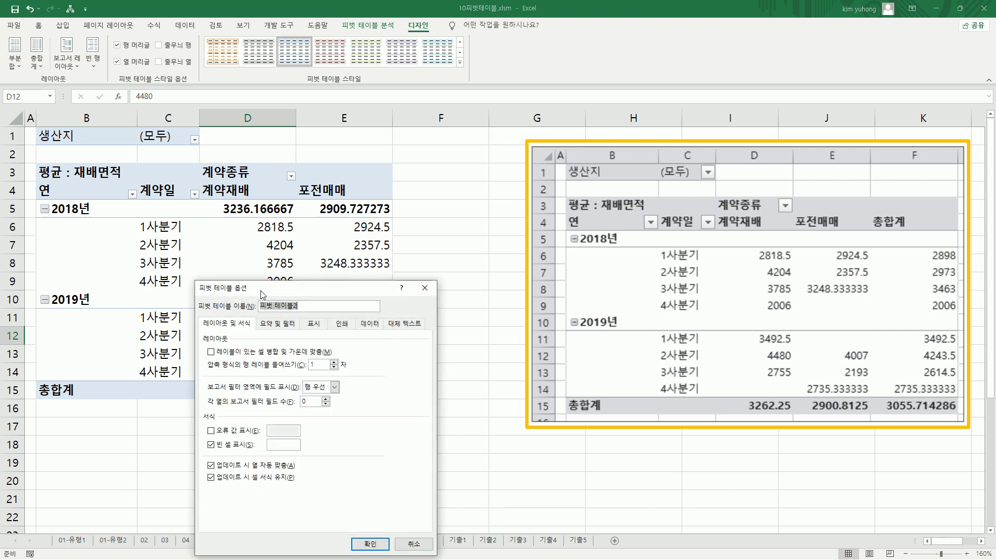
mouse_move(203, 437)
left_mouse_down()
mouse_move(213, 449)
mouse_move(259, 454)
left_mouse_up()
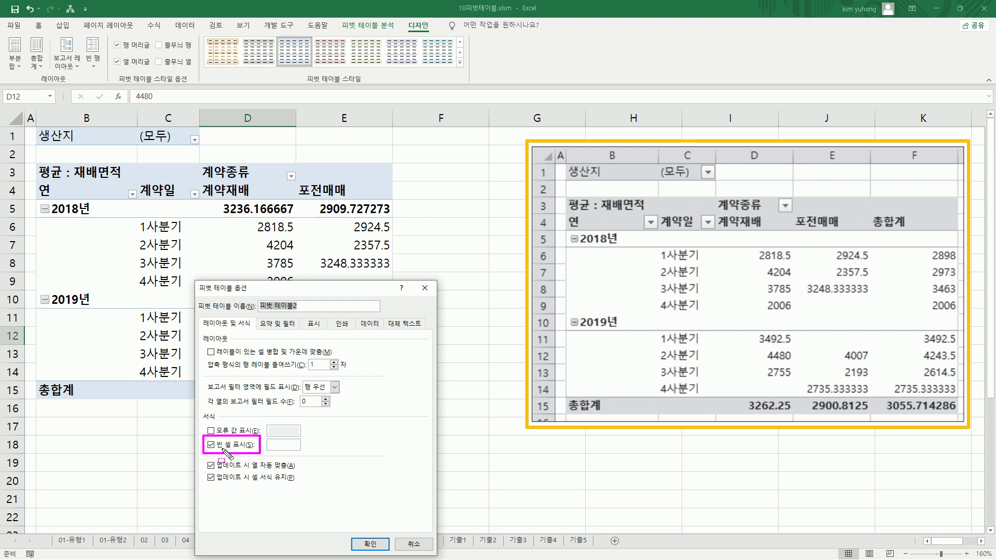
left_click_drag(268, 450, 296, 449)
key("Escape")
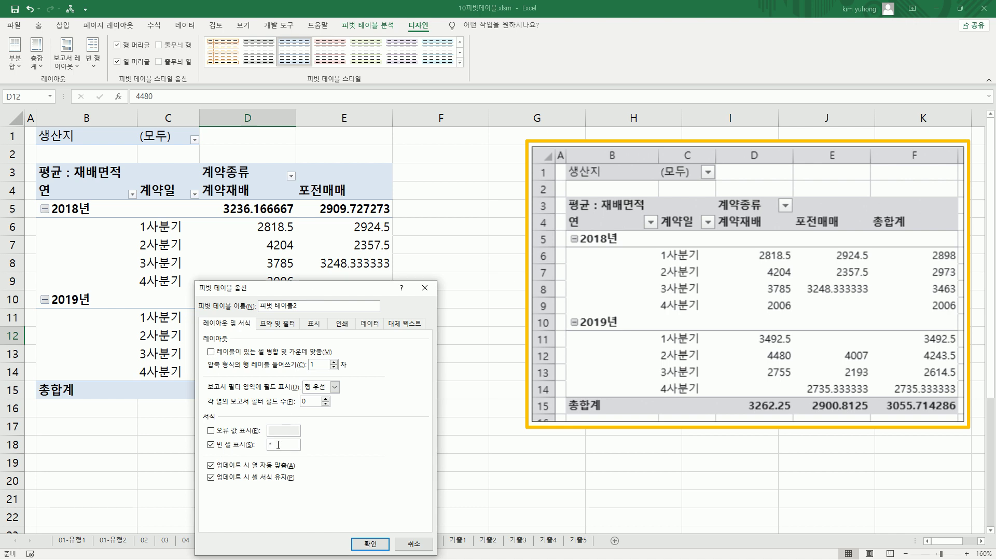
left_click(371, 544)
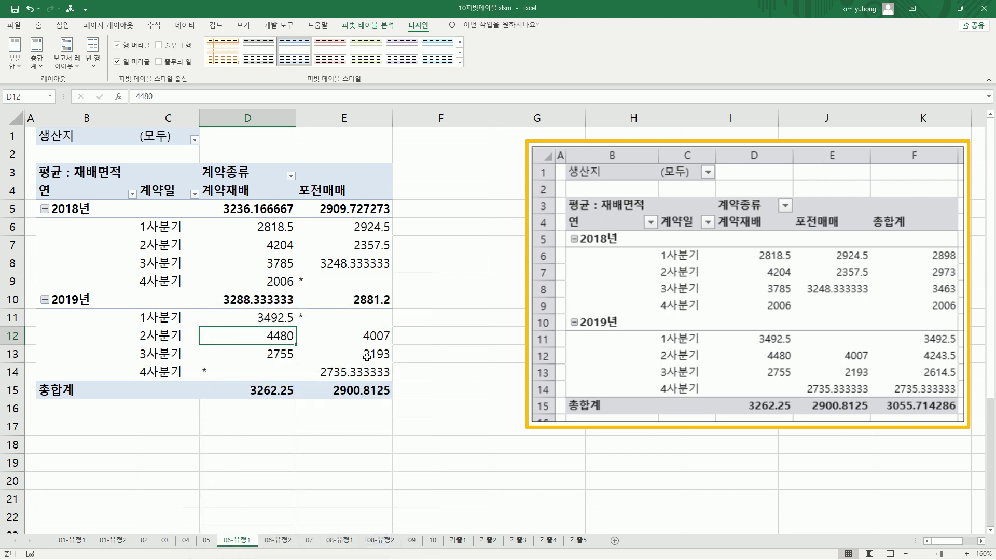
mouse_move(296, 272)
left_mouse_down()
mouse_move(345, 290)
mouse_move(390, 290)
left_mouse_up()
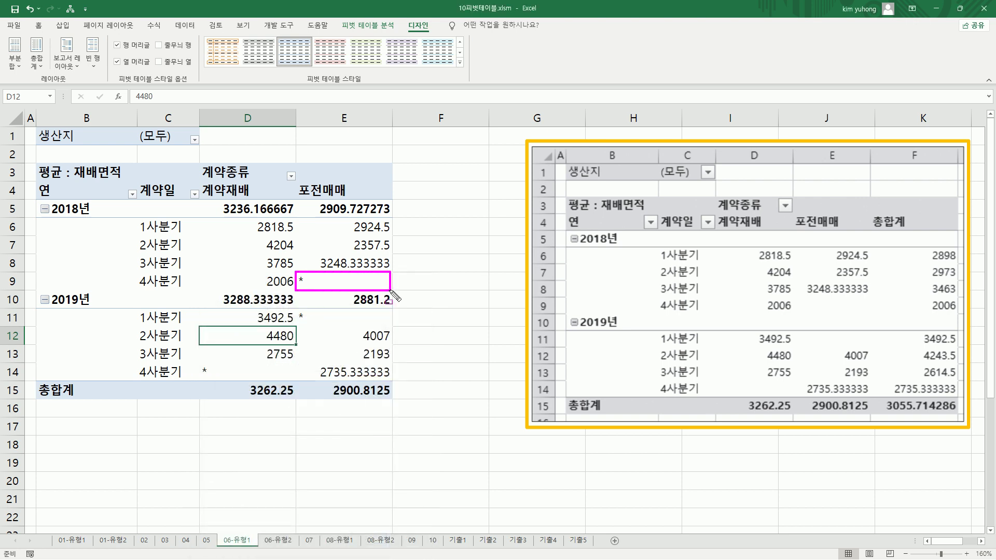
left_click_drag(296, 308, 380, 324)
left_click_drag(199, 365, 288, 379)
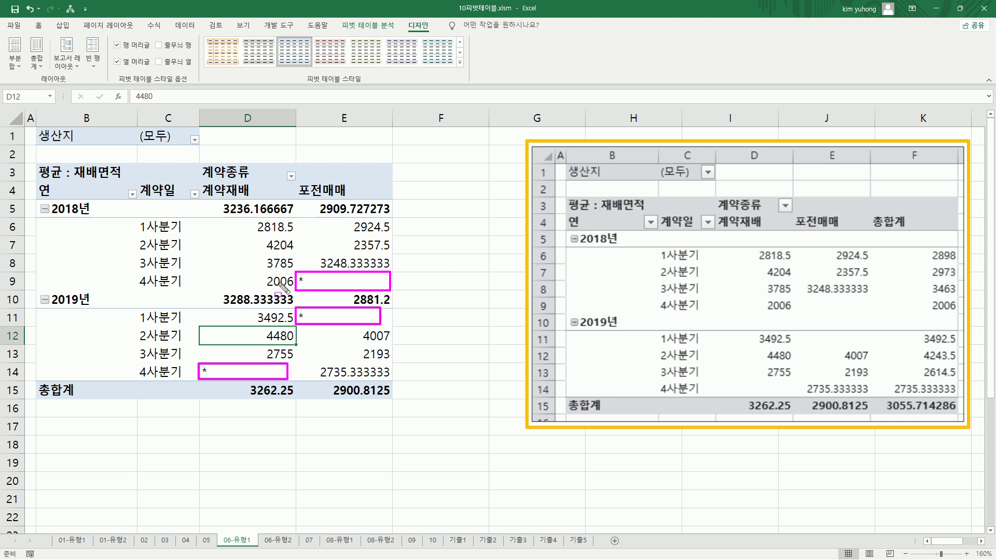
key("Escape")
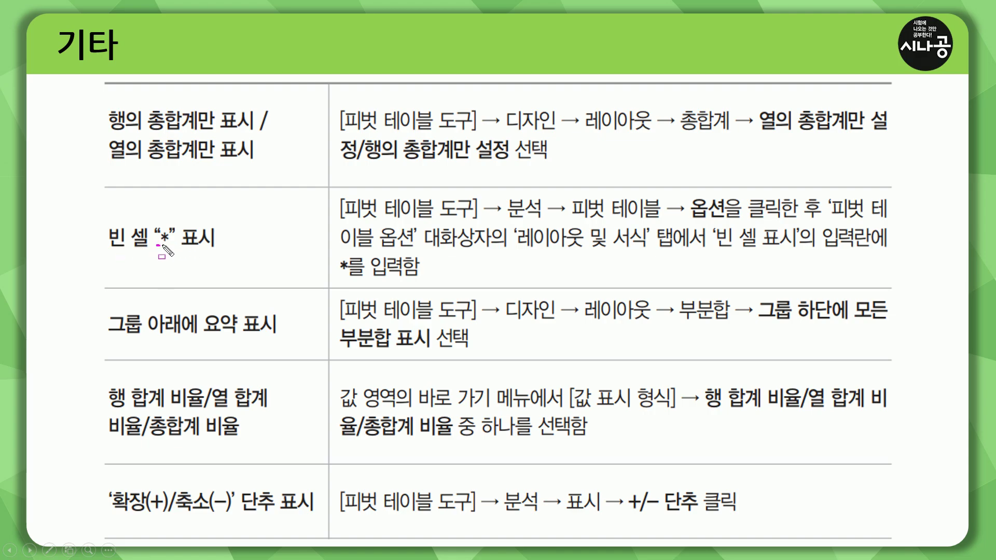
left_click_drag(156, 246, 174, 245)
left_click_drag(570, 218, 731, 219)
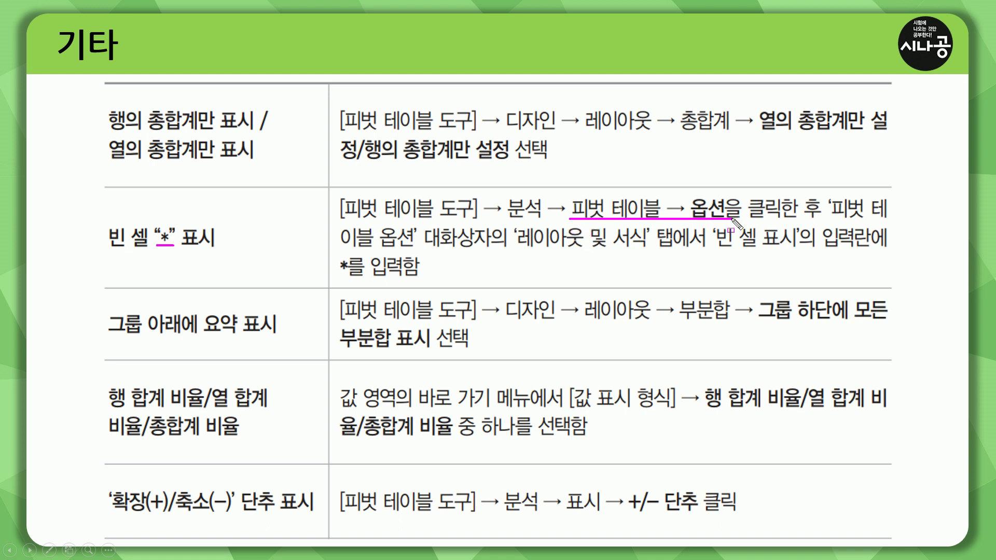
left_click_drag(343, 190, 743, 224)
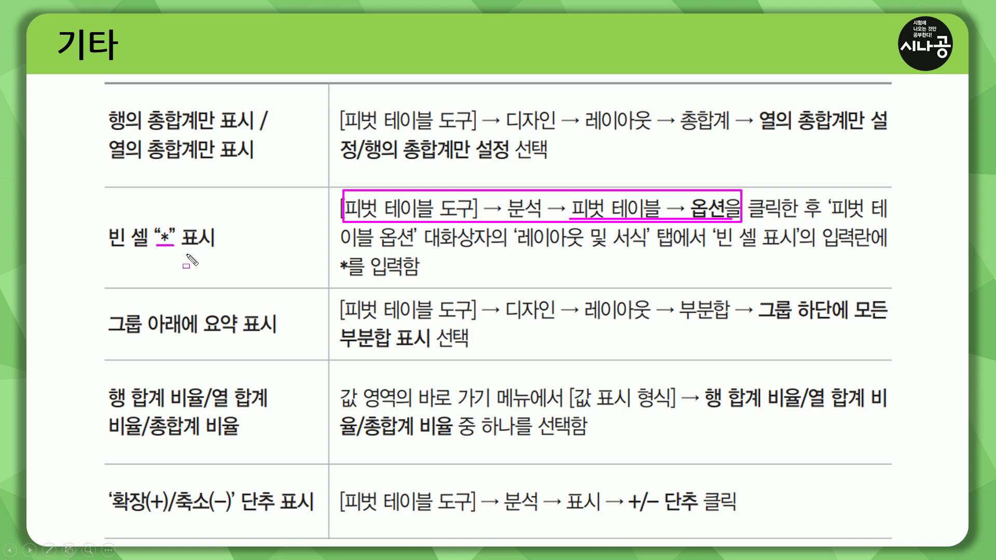
Switch from the slide show to the 10피벗테이블.xlsm workbook in Excel.
key("e")
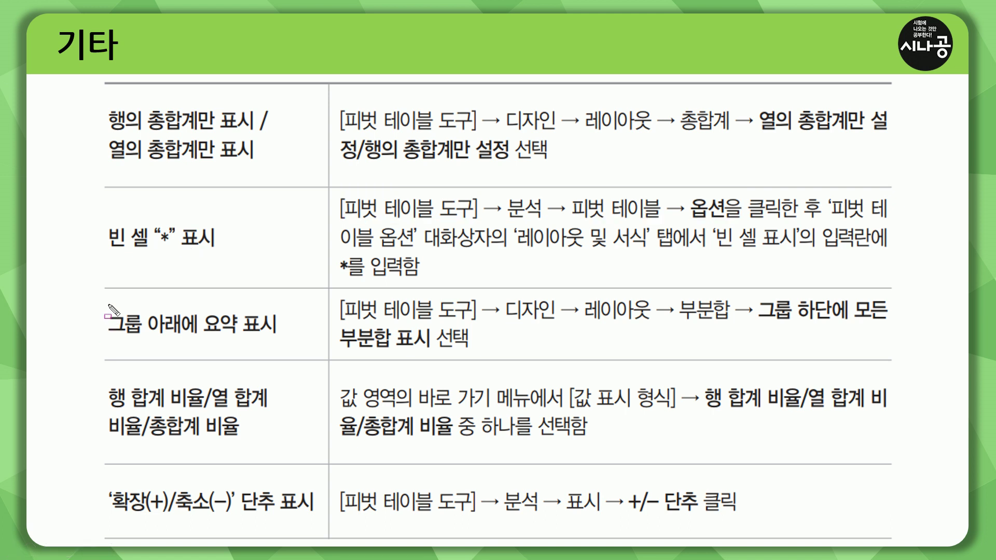
left_click_drag(105, 305, 283, 341)
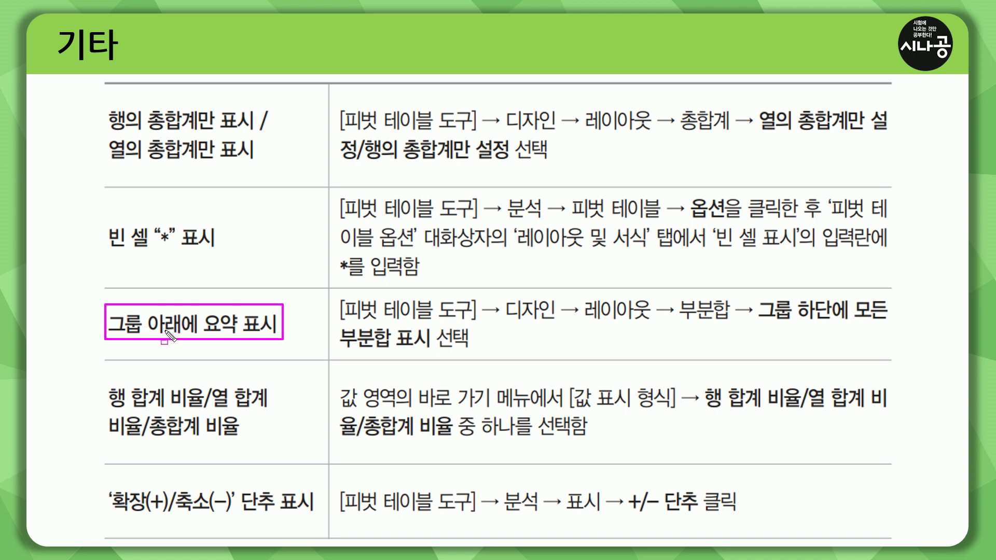
key("Escape")
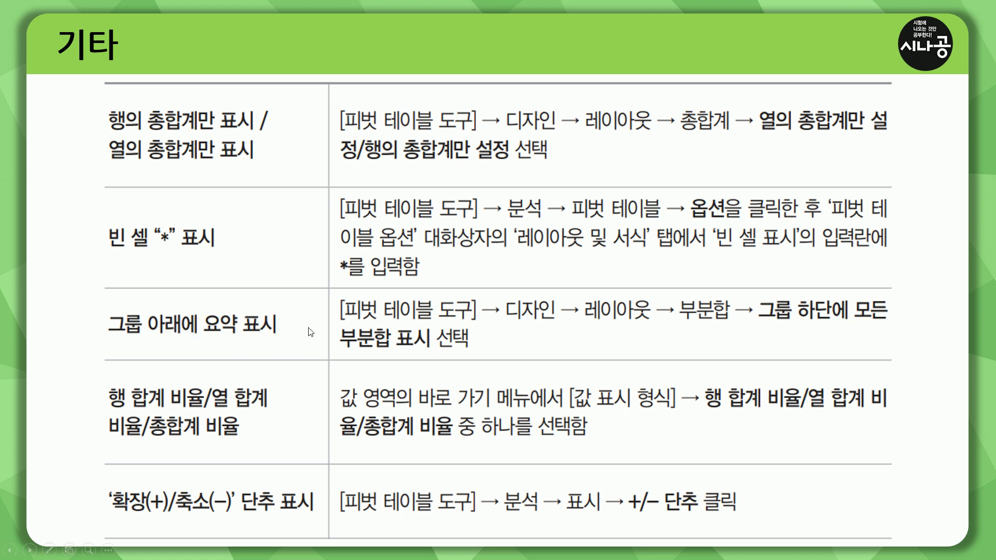
key("alt+Tab")
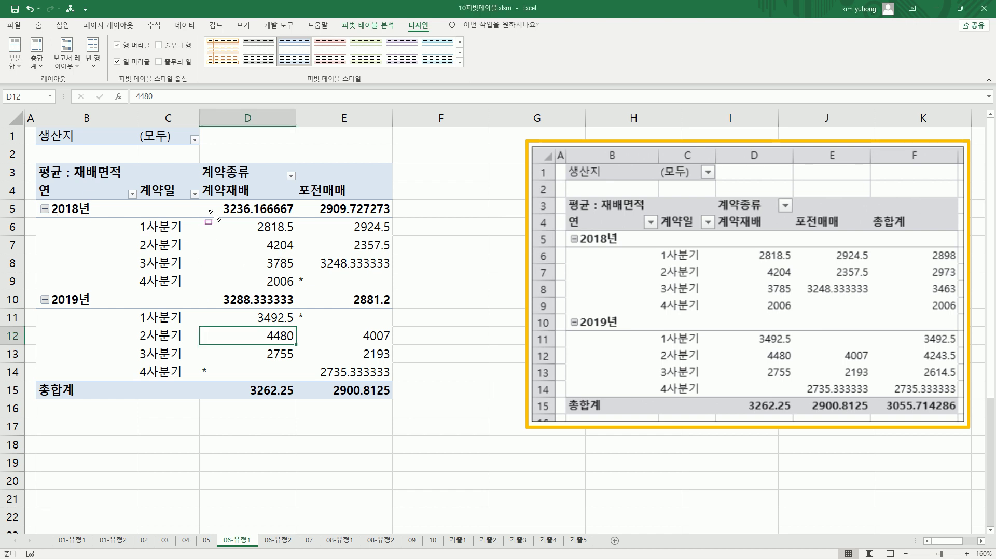
mouse_move(212, 201)
left_mouse_down()
mouse_move(283, 217)
mouse_move(394, 216)
left_mouse_up()
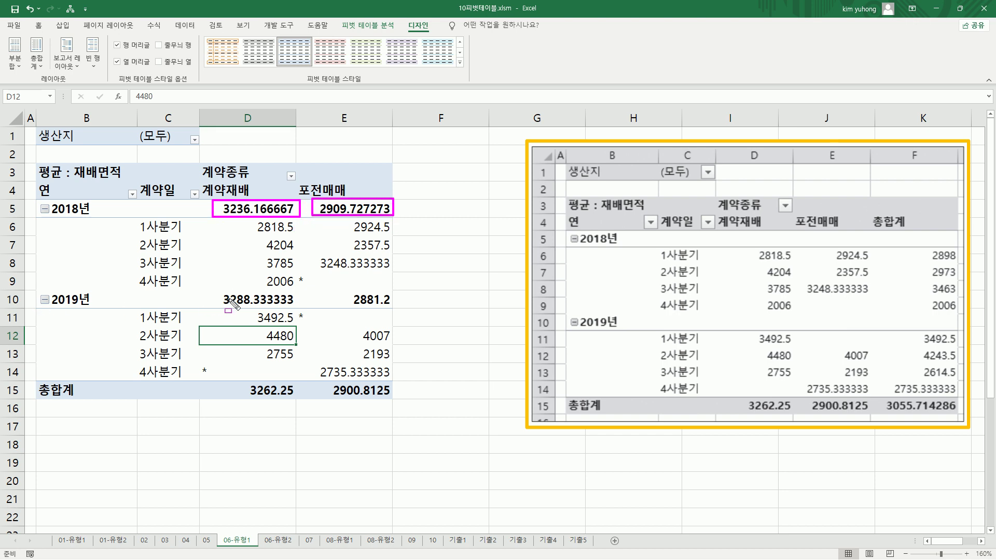
mouse_move(214, 289)
left_mouse_down()
mouse_move(272, 307)
mouse_move(347, 294)
mouse_move(395, 309)
left_mouse_up()
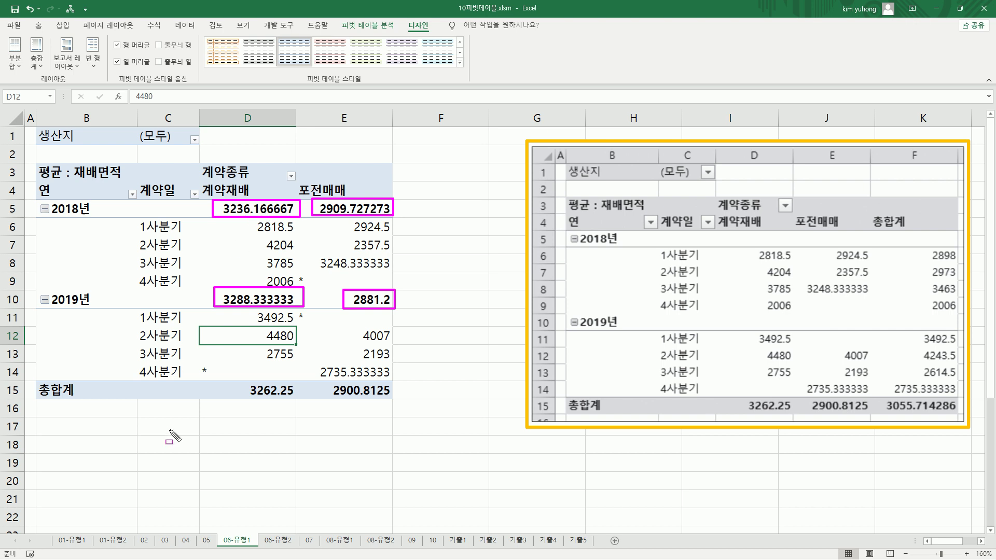
key("Escape")
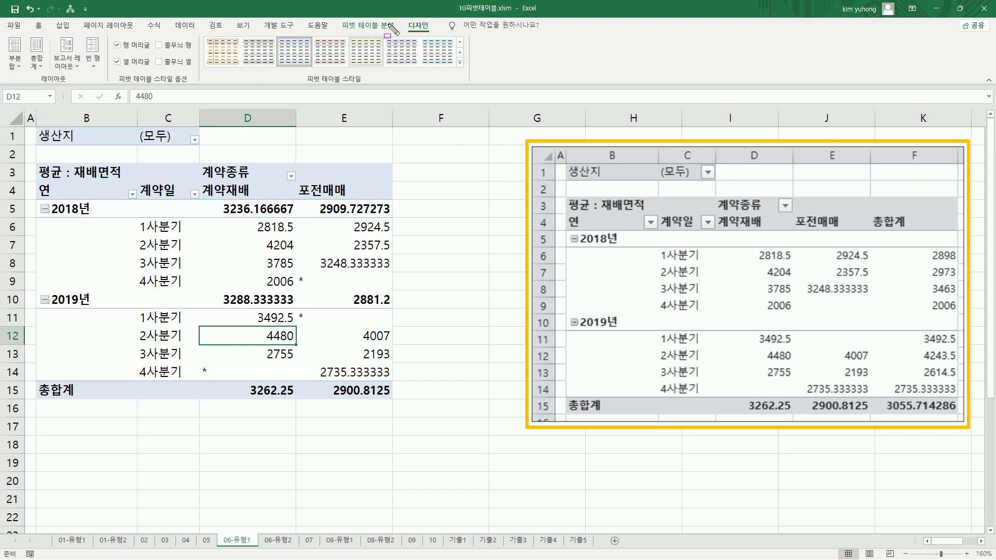
left_click_drag(409, 19, 432, 35)
left_click_drag(7, 33, 31, 89)
key("Escape")
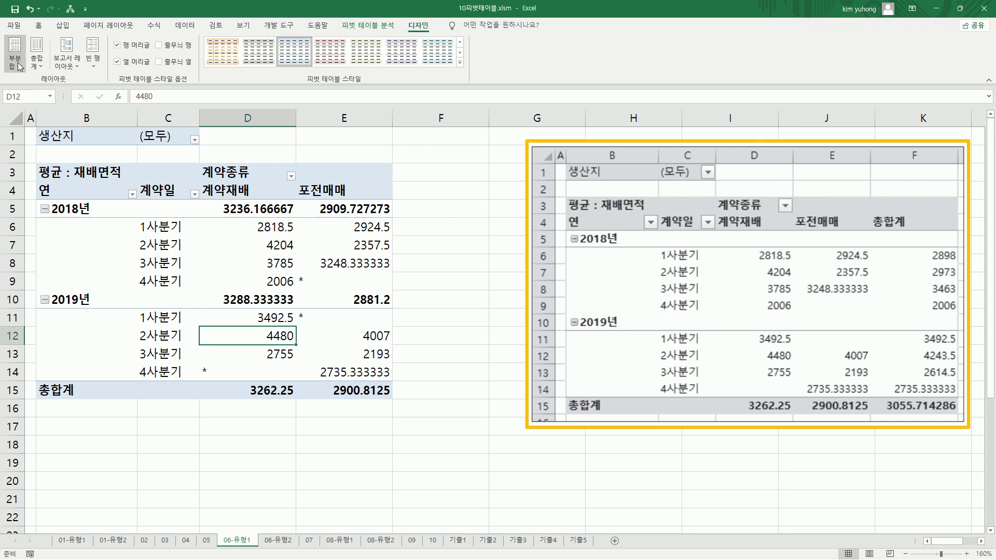
Show all of the pivot table's subtotals at the bottom of each group (그룹 하단에 모든 부분합 표시).
left_click(19, 67)
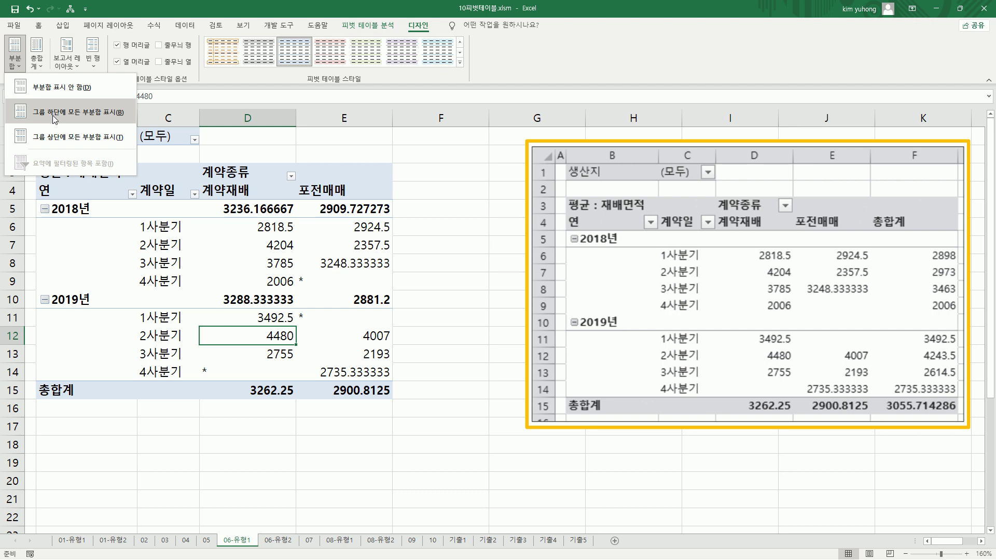
left_click(109, 118)
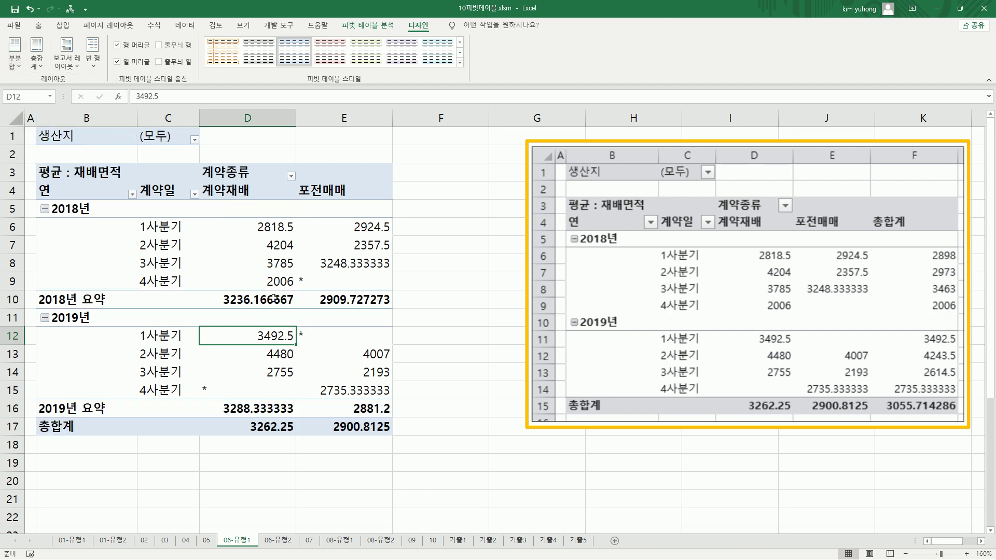
mouse_move(38, 288)
left_mouse_down()
mouse_move(197, 306)
mouse_move(393, 306)
left_mouse_up()
mouse_move(37, 400)
left_mouse_down()
mouse_move(59, 414)
mouse_move(403, 413)
left_mouse_up()
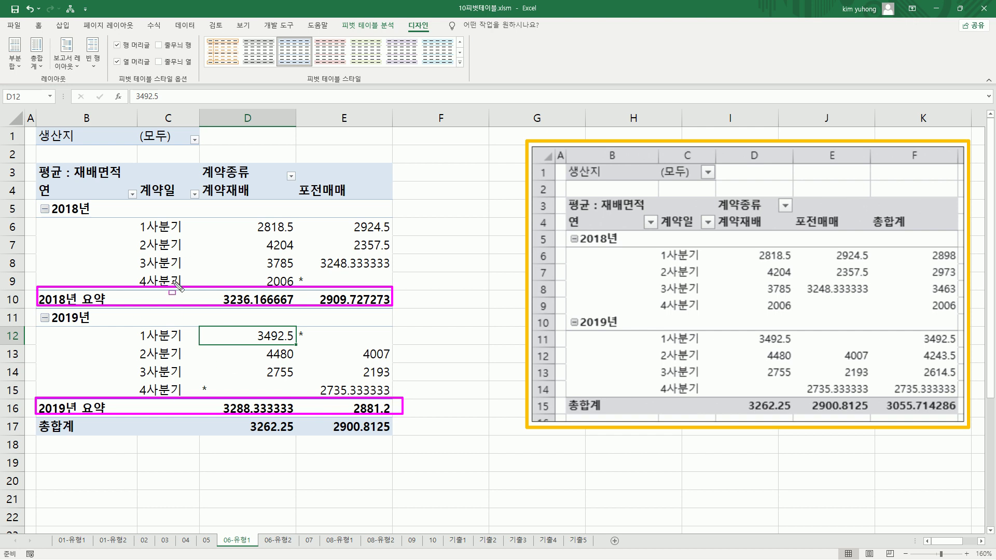
key("Escape")
left_click(179, 247)
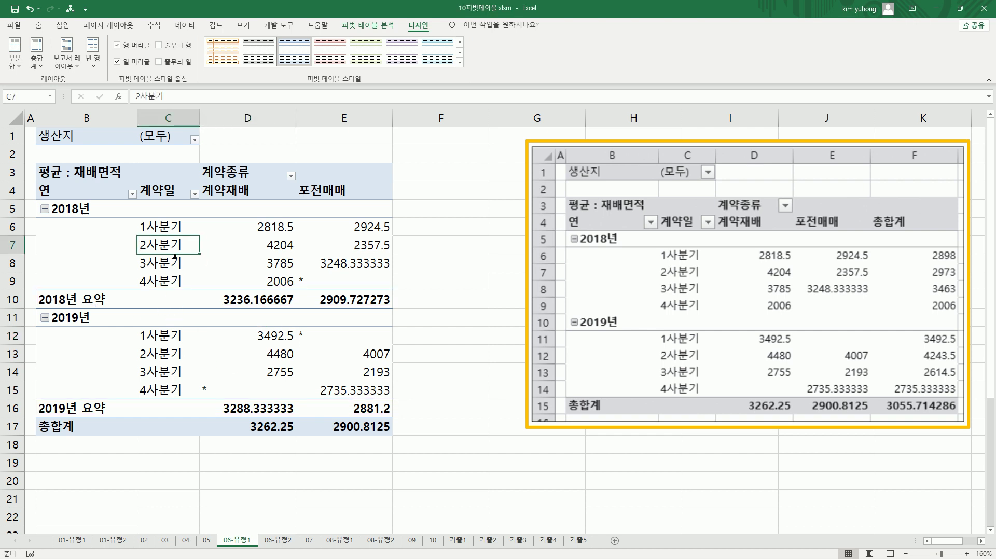
Show all of the pivot table's subtotals at the top of each group (그룹 상단에 모든 부분합 표시).
left_click(12, 63)
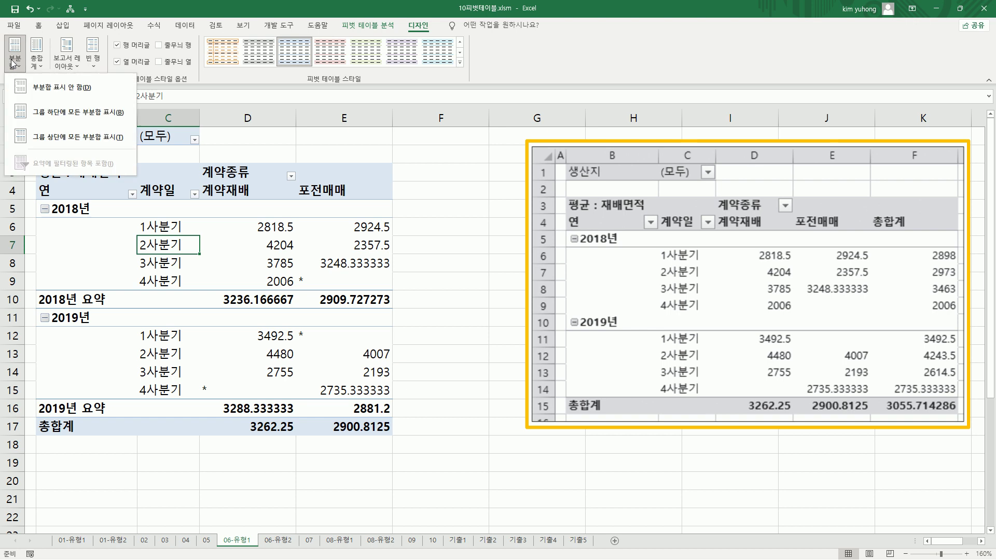
left_click(105, 139)
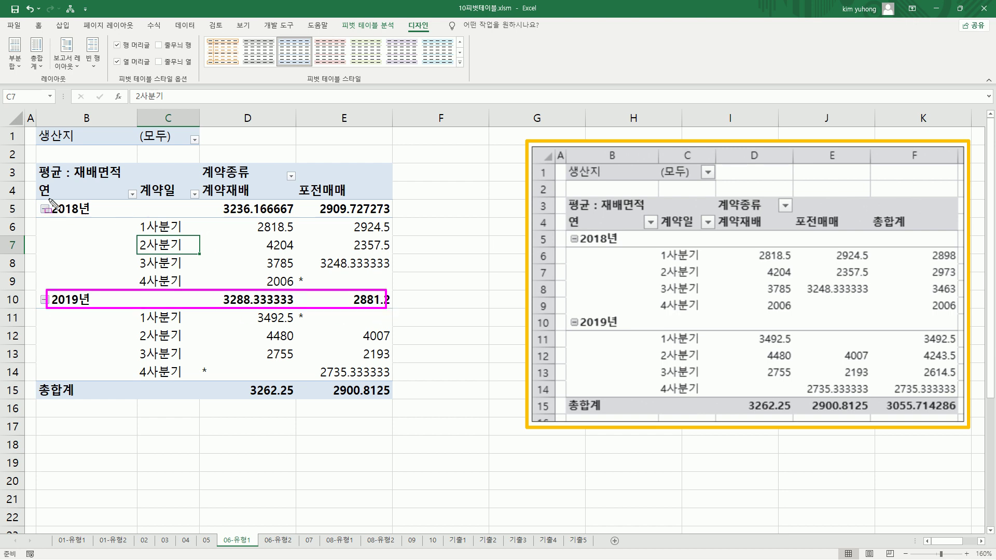
Turn off the pivot table's subtotals (부분합 표시 안 함) and undo that change.
left_click(20, 68)
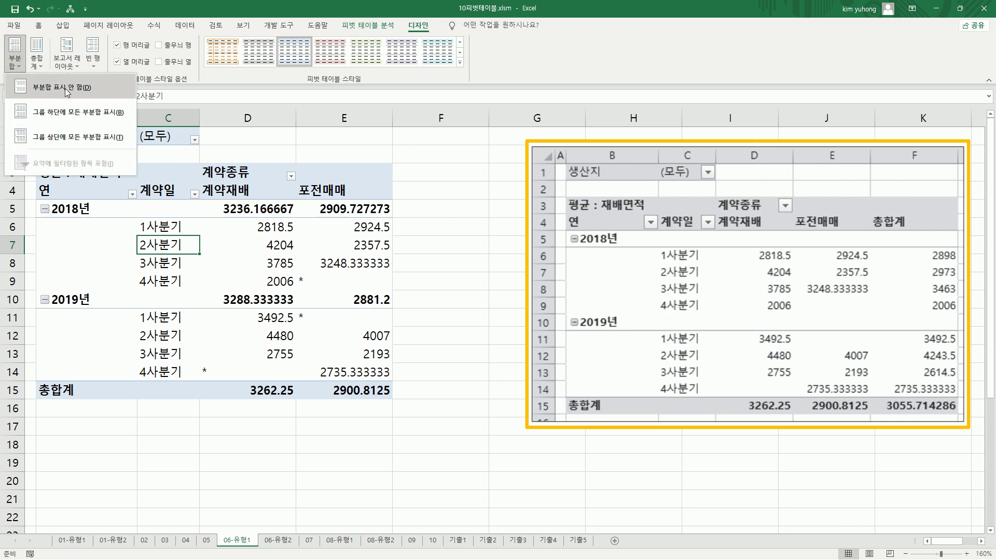
left_click(70, 88)
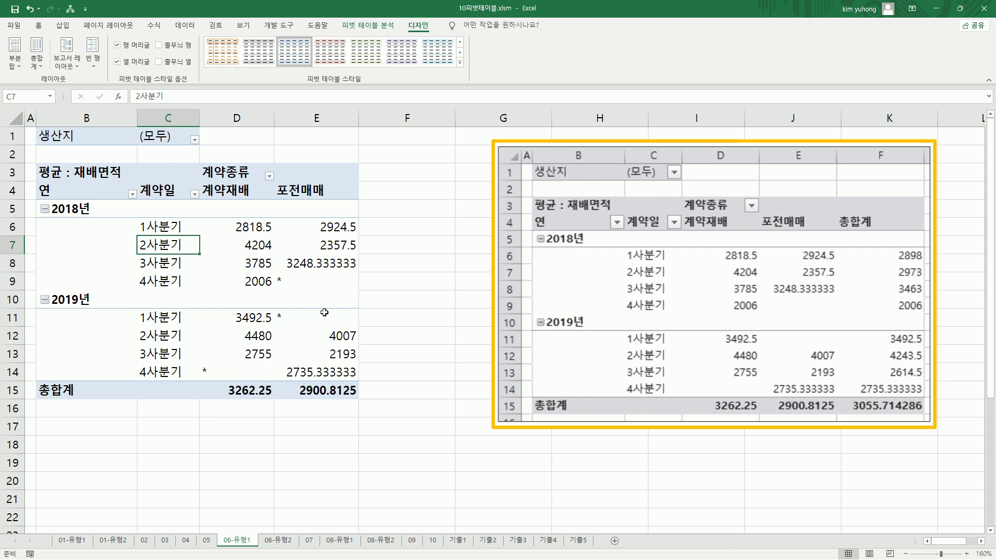
key("ctrl+z")
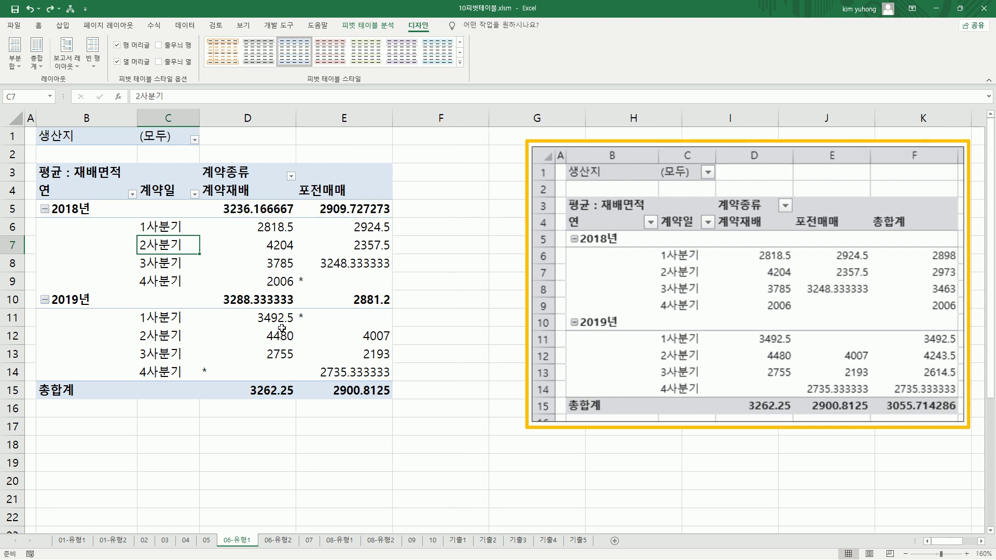
left_click(20, 69)
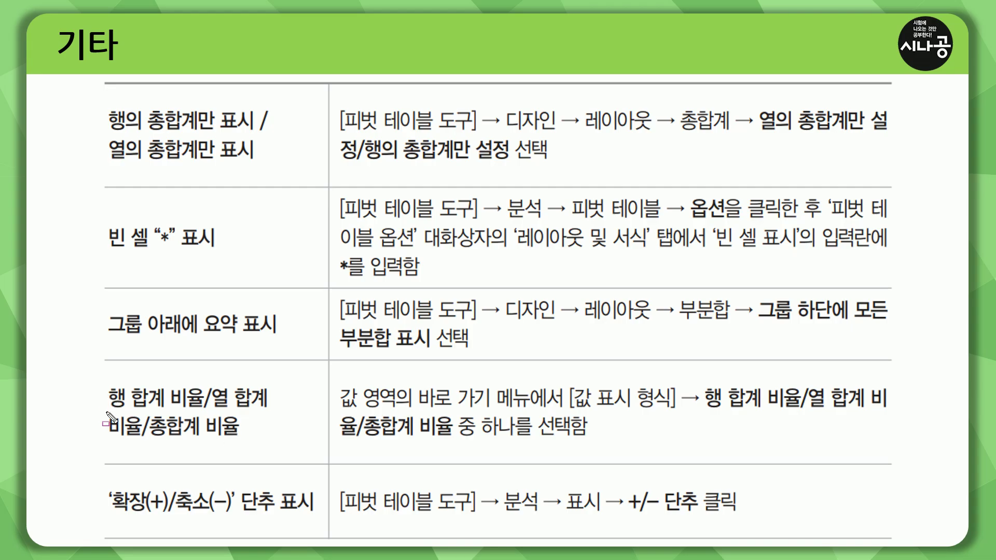
mouse_move(107, 414)
left_mouse_down()
mouse_move(218, 415)
mouse_move(206, 384)
mouse_move(238, 408)
mouse_move(265, 407)
left_mouse_up()
mouse_move(96, 440)
left_mouse_down()
mouse_move(140, 440)
mouse_move(164, 426)
mouse_move(244, 440)
left_mouse_up()
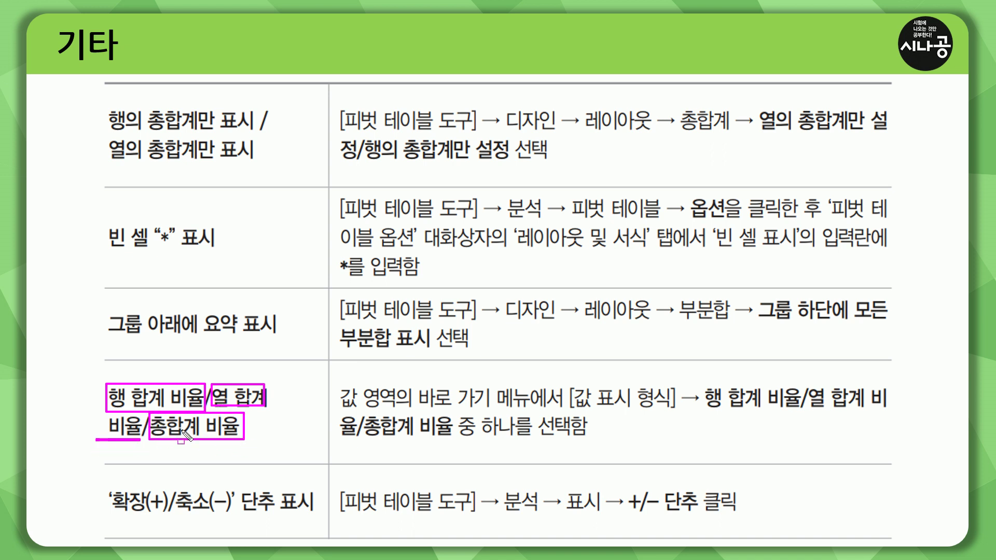
key("Escape")
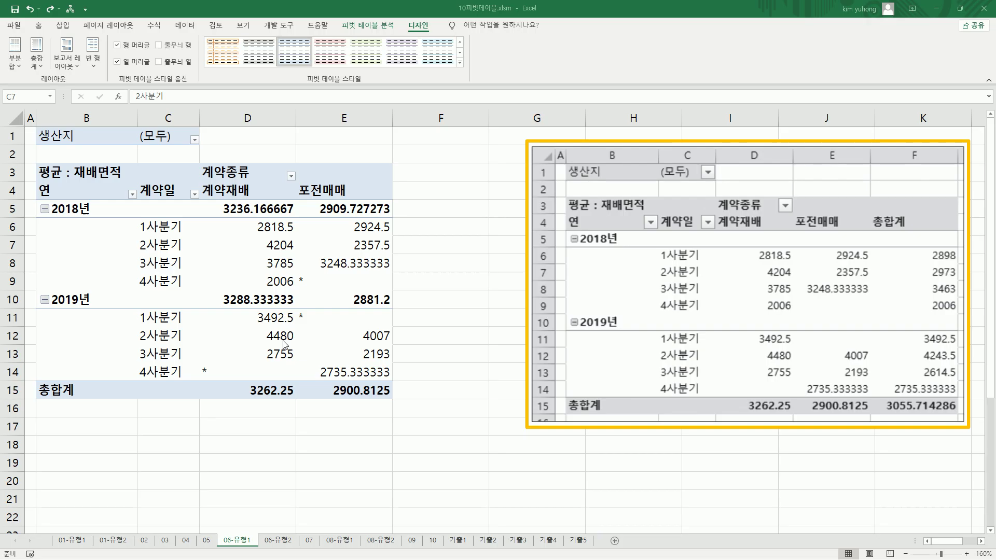
left_click(251, 267)
left_click(272, 242)
left_click(280, 228)
left_click(335, 245)
left_click(271, 262)
Display the 평균 : 재배면적 values as a percentage of the row total (행 합계 비율) in the value field settings.
left_click(267, 245)
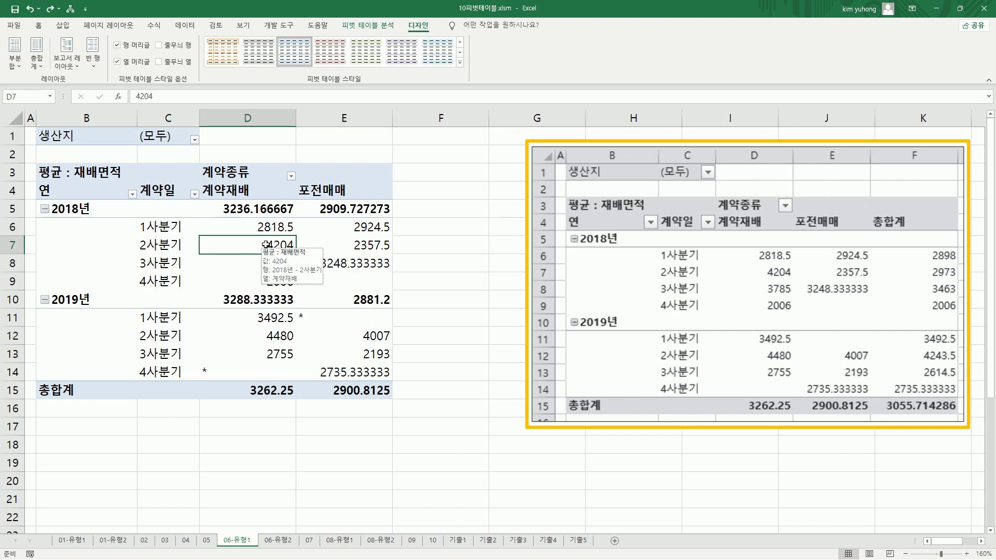
right_click(266, 245)
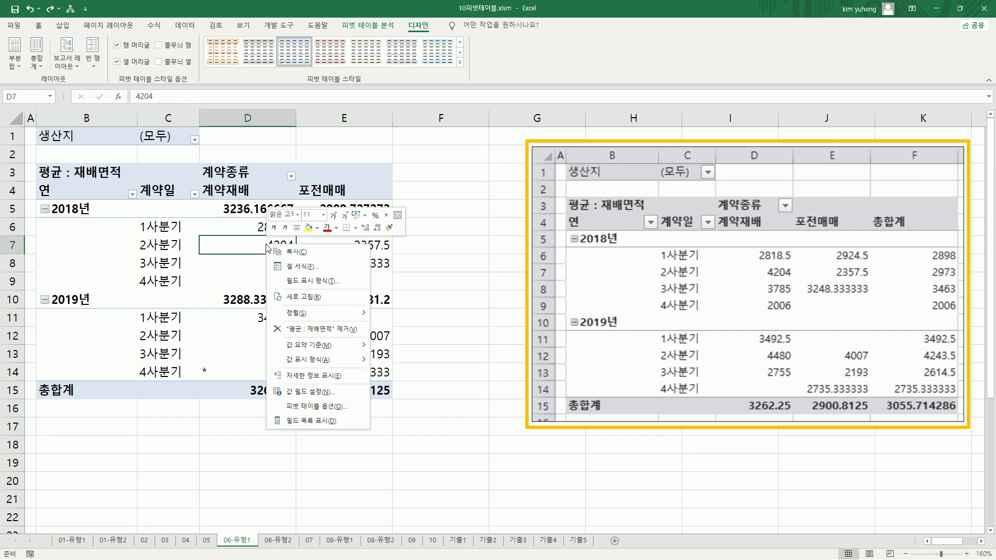
left_click(311, 392)
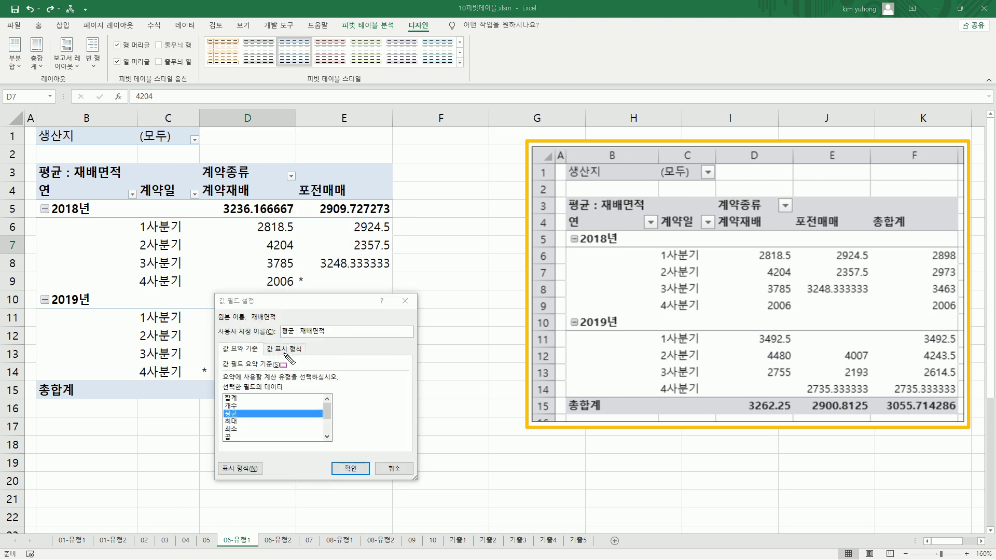
left_click_drag(264, 341, 306, 358)
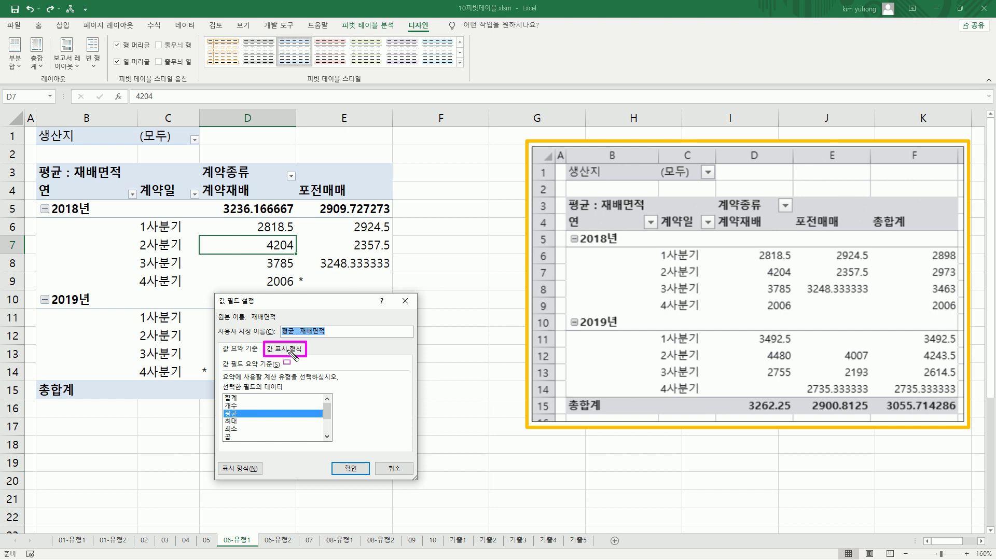
left_click(291, 353)
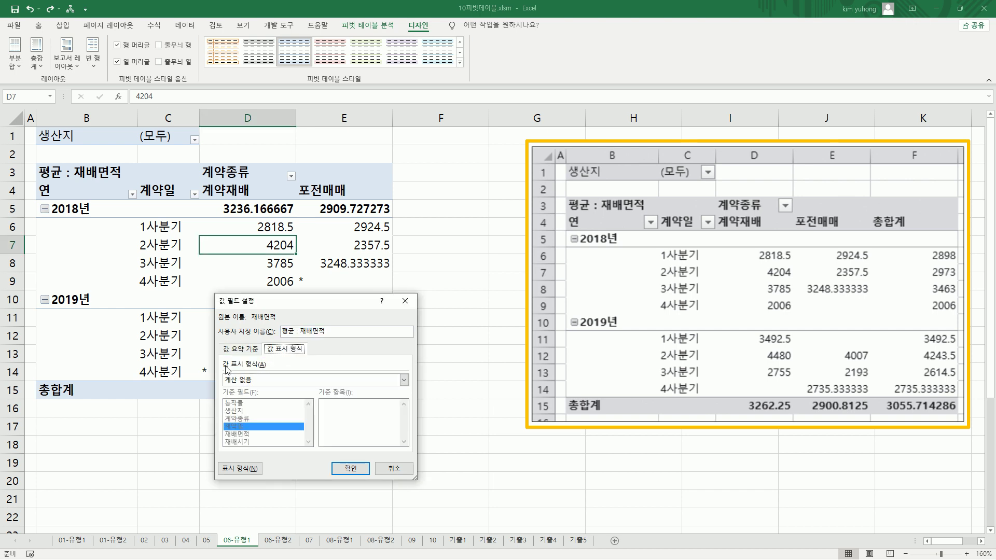
mouse_move(221, 357)
left_mouse_down()
mouse_move(274, 369)
mouse_move(251, 385)
left_mouse_up()
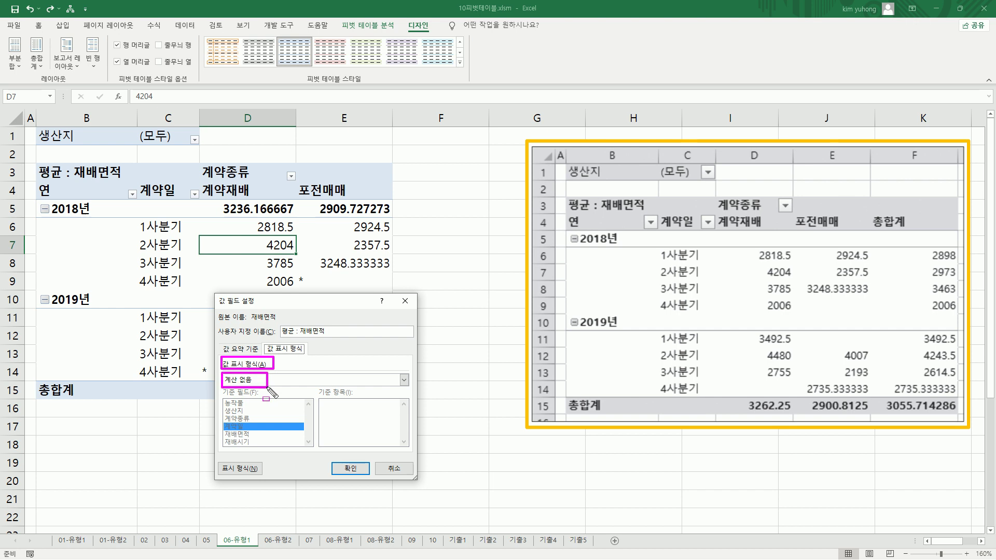
left_click(302, 379)
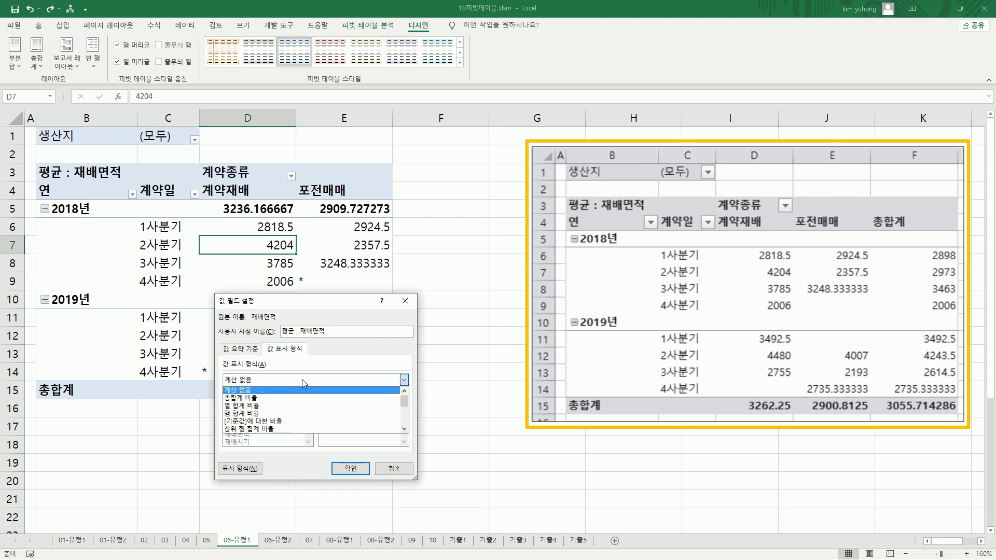
left_click(252, 414)
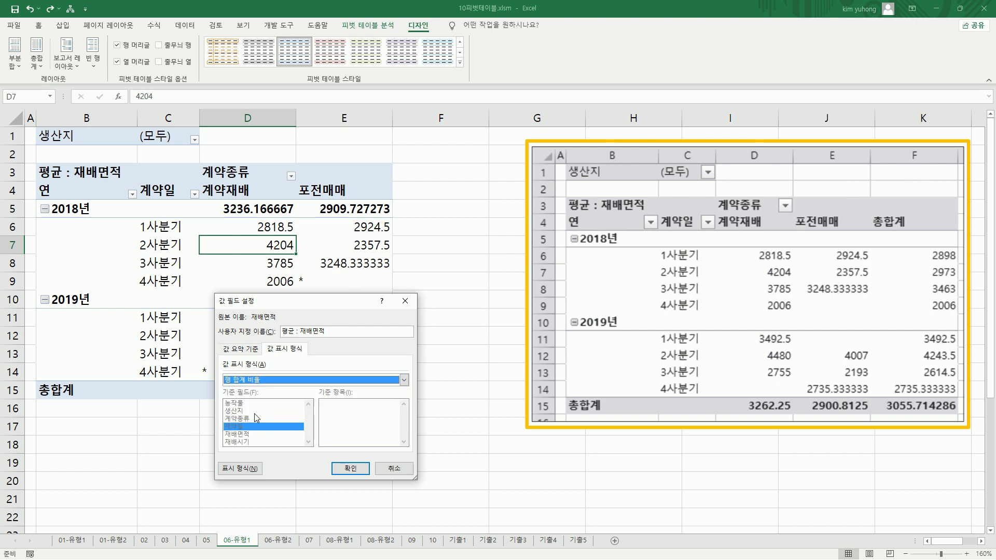
left_click(350, 468)
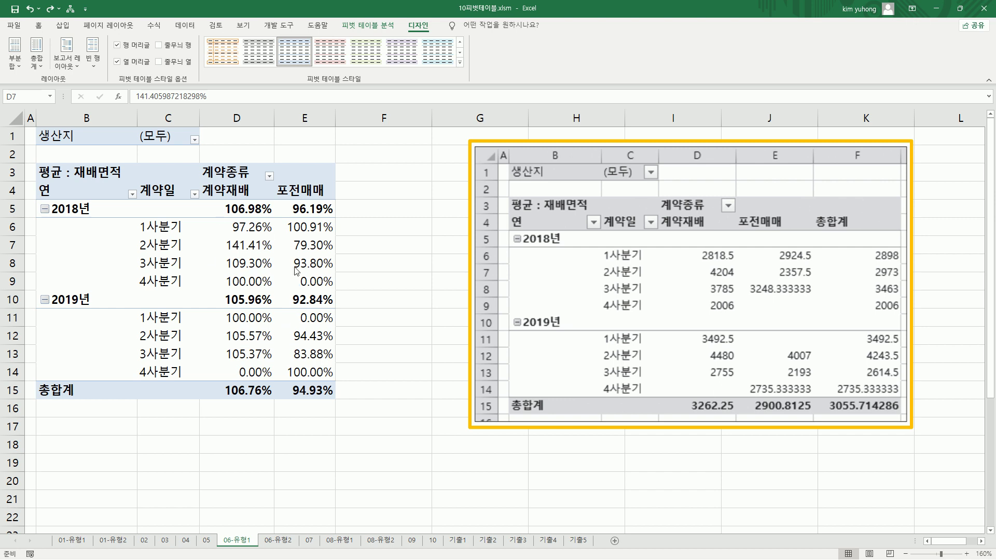
Display the 평균 : 재배면적 values as a percentage of the grand total (총합계 비율) in the value field settings.
left_click(245, 244)
right_click(249, 245)
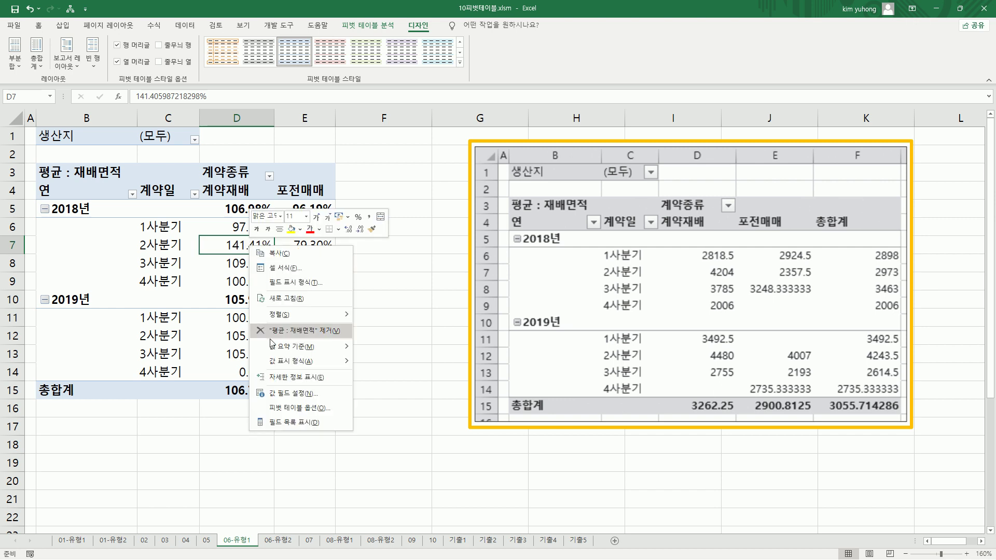
left_click(293, 394)
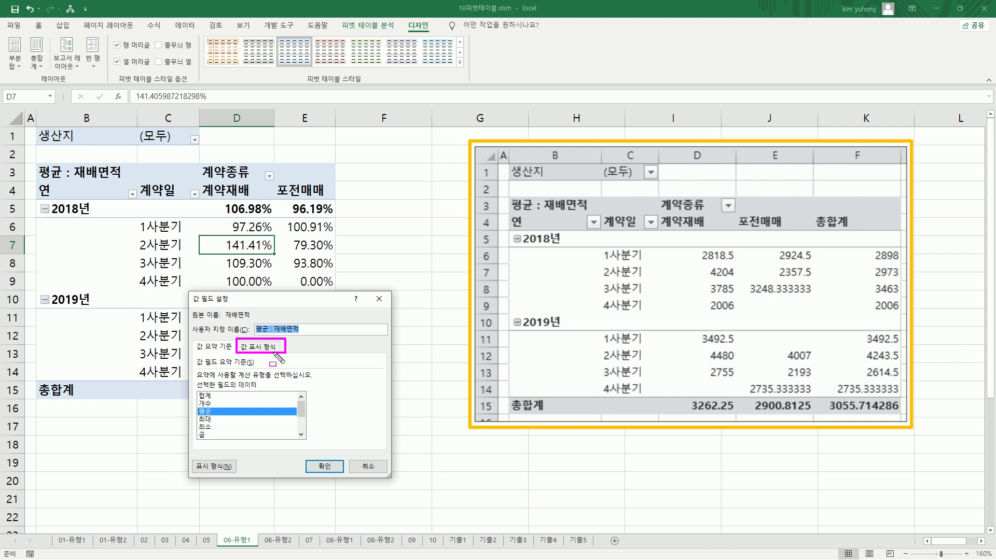
left_click(261, 347)
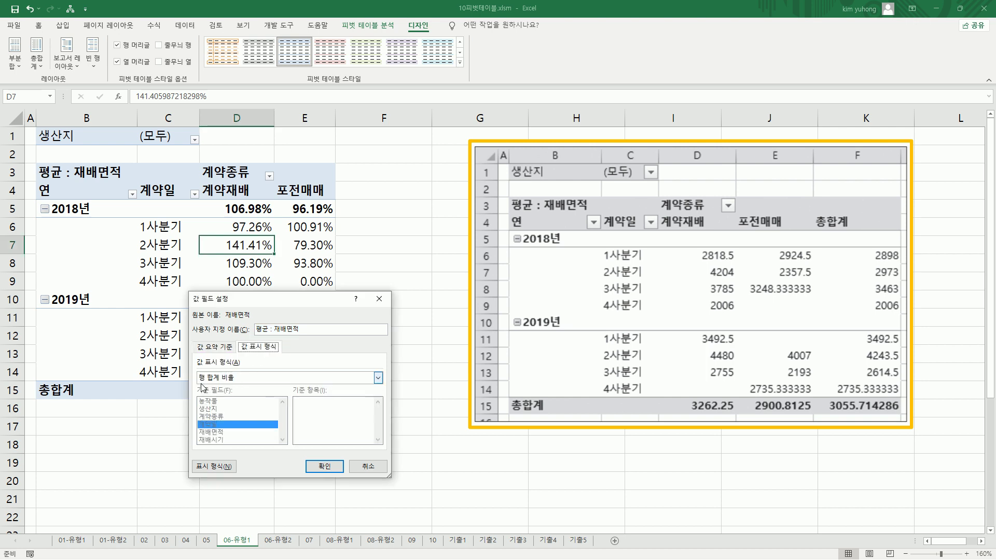
left_click(248, 382)
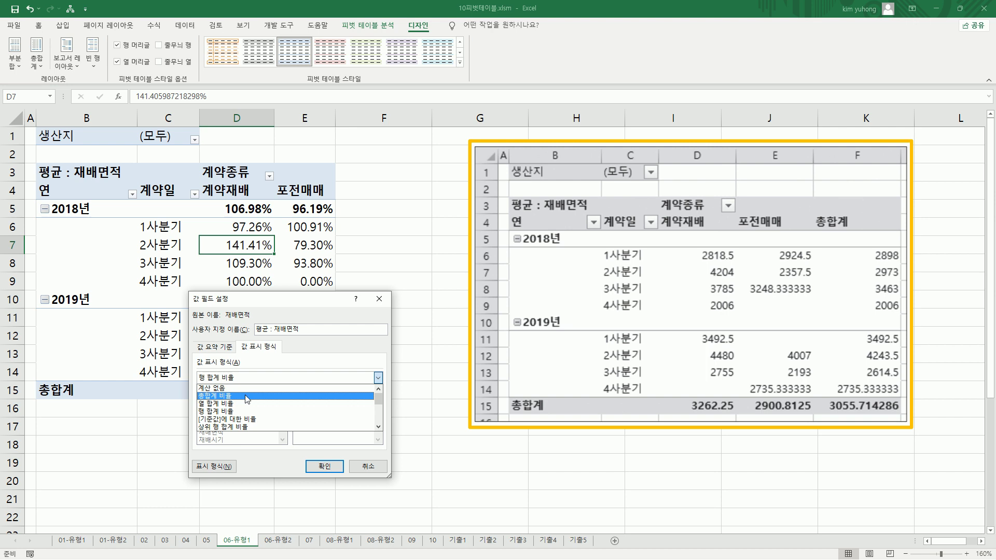
left_click(247, 397)
left_click(322, 465)
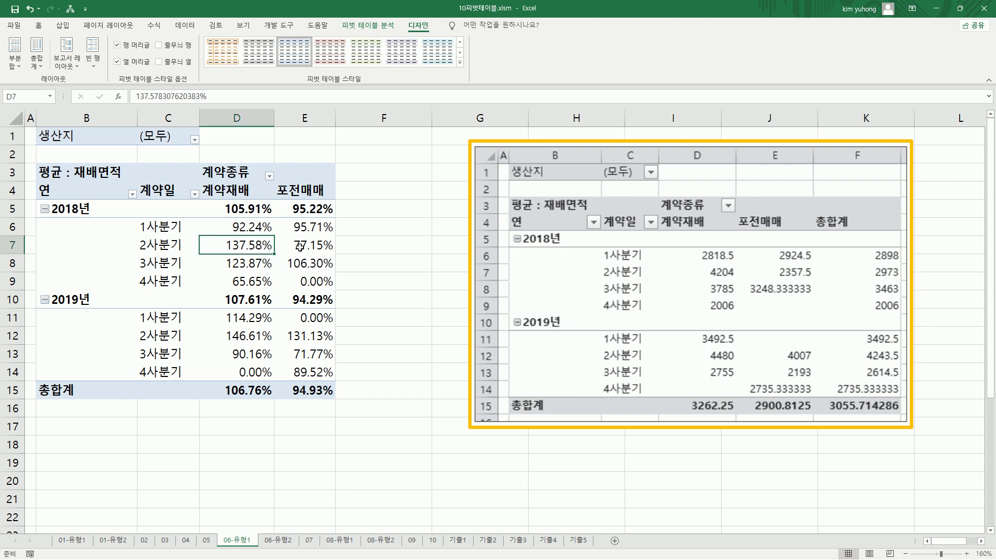
Set the 평균 : 재배면적 values to display with no calculation (계산 없음) in the value field settings.
right_click(264, 251)
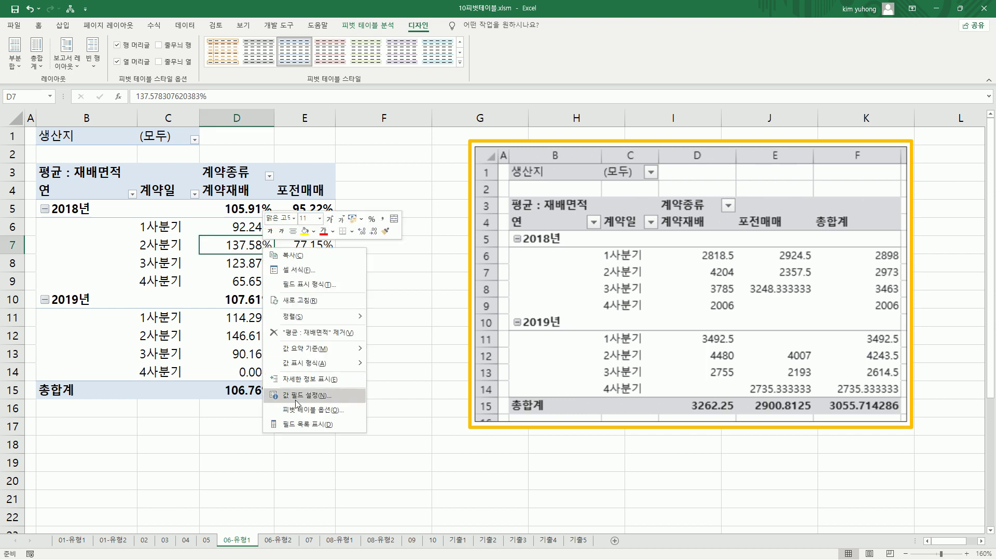
left_click(303, 397)
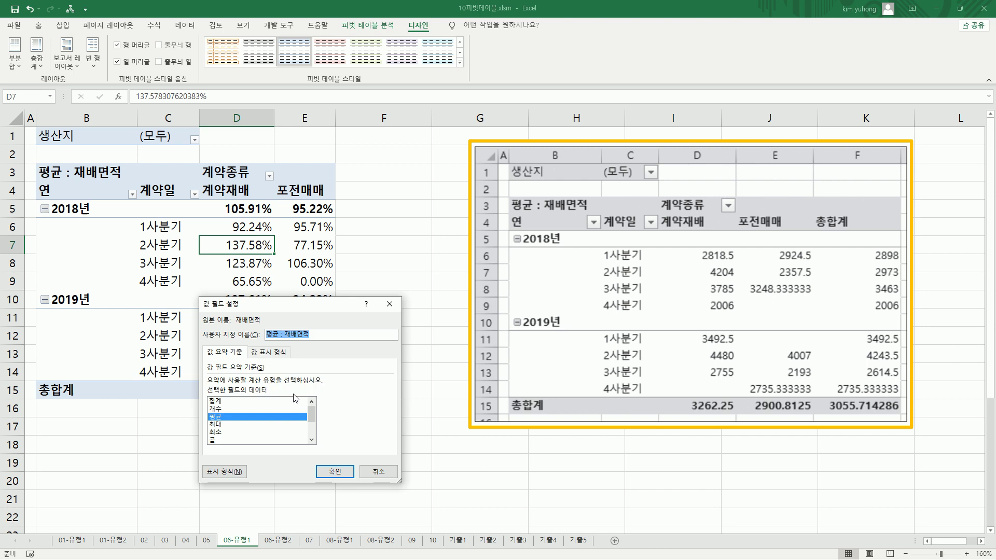
left_click(268, 352)
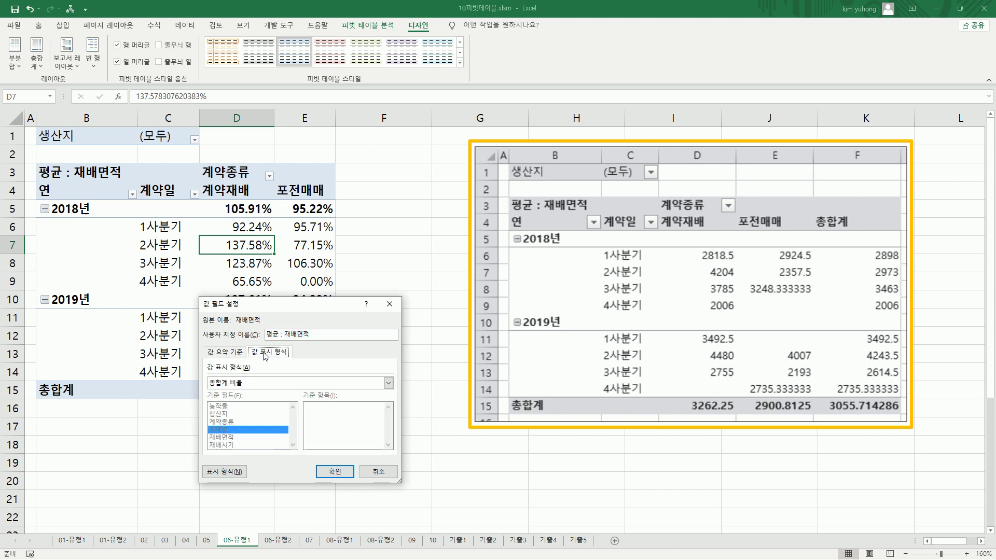
left_click(252, 384)
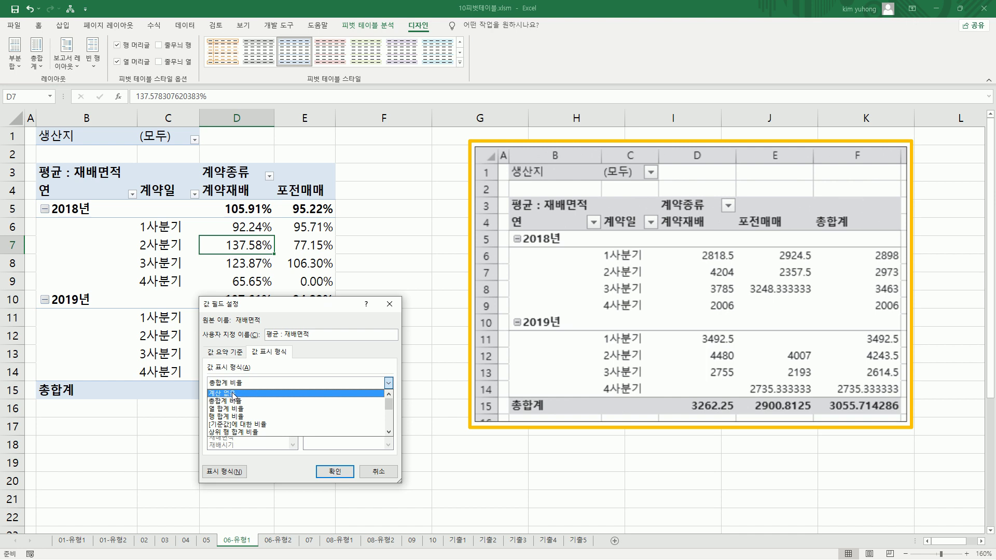
left_click(234, 394)
left_click(332, 471)
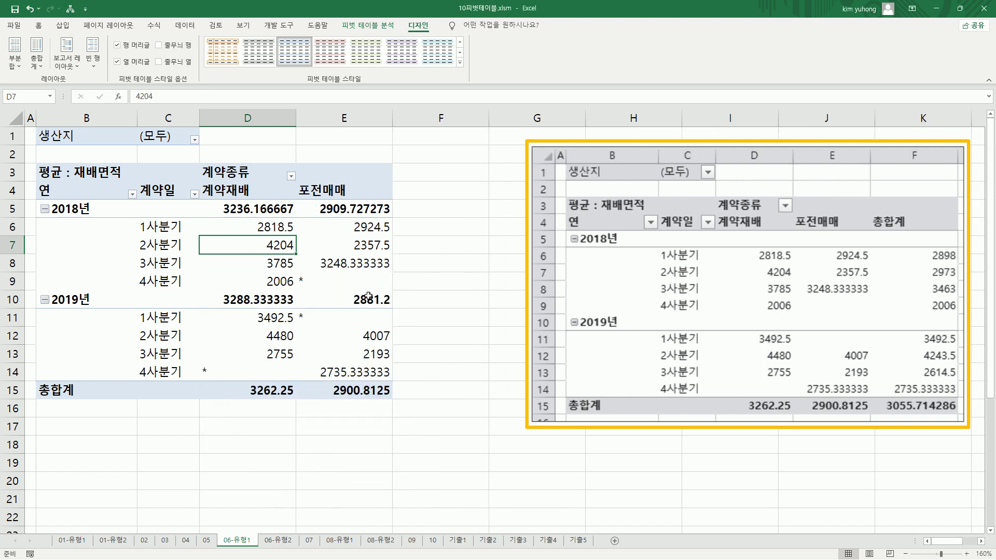
Examine the 값 표시 형식 setting of the 평균 : 재배면적 value field and close its settings.
right_click(271, 246)
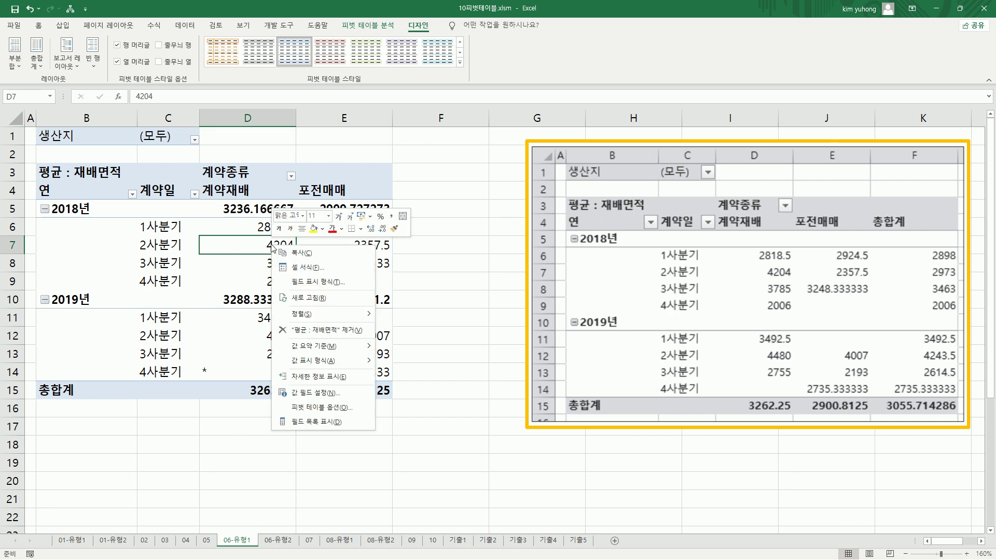
left_click(308, 398)
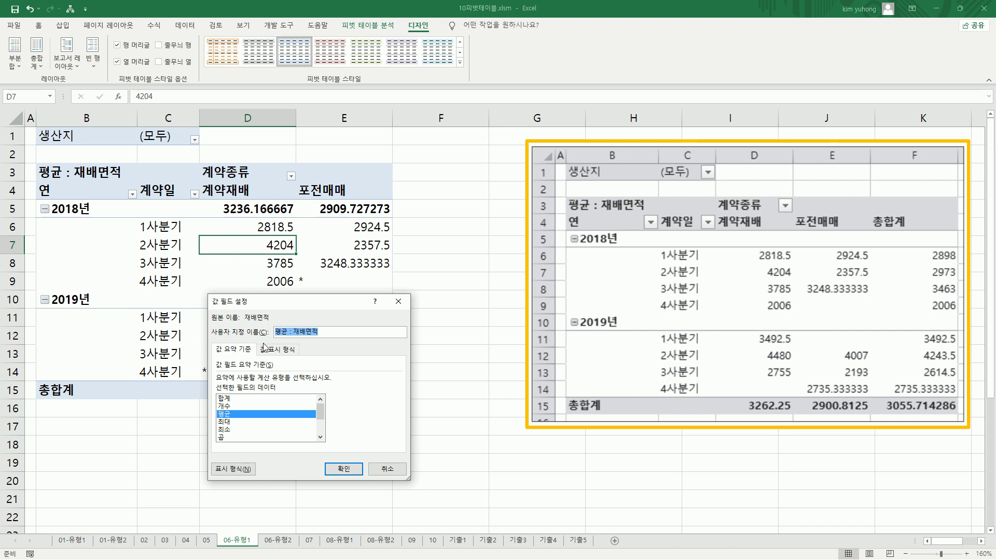
left_click(264, 348)
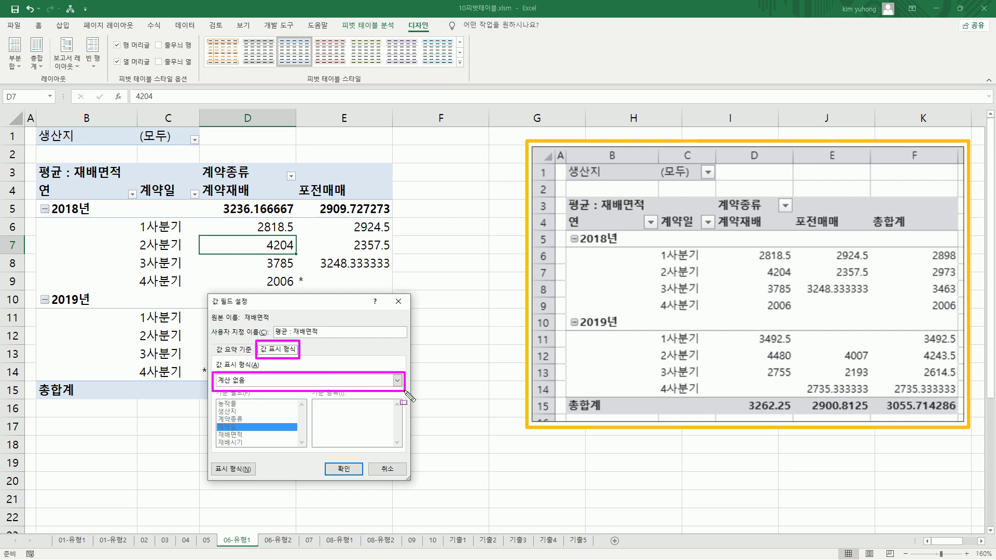
left_click(399, 301)
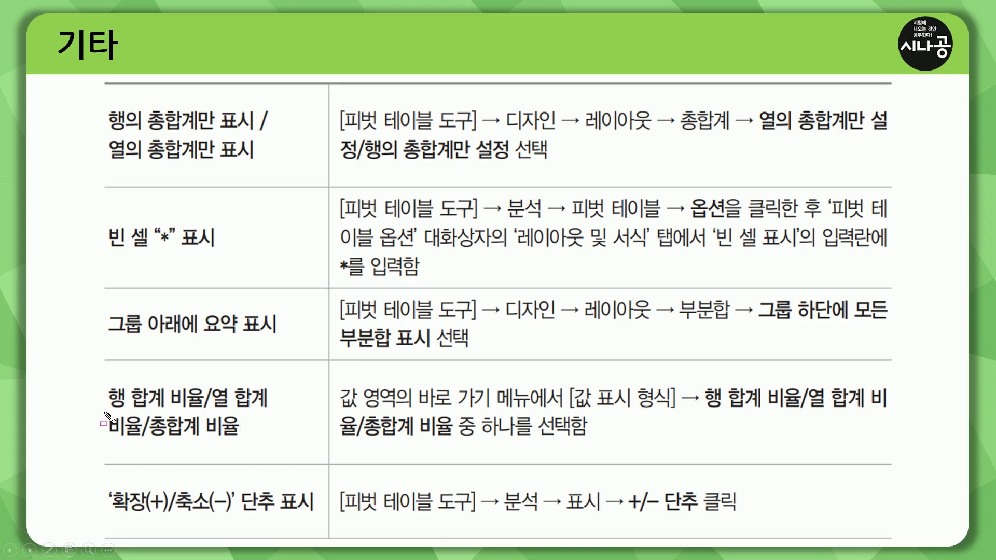
left_click_drag(105, 411, 269, 408)
left_click_drag(108, 436, 247, 437)
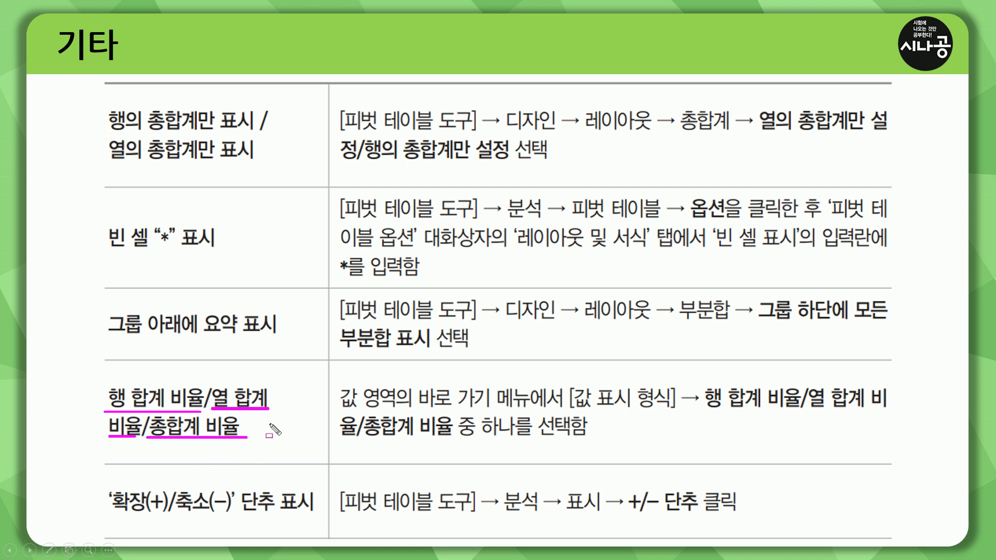
mouse_move(560, 413)
left_mouse_down()
mouse_move(685, 412)
mouse_move(684, 382)
left_mouse_up()
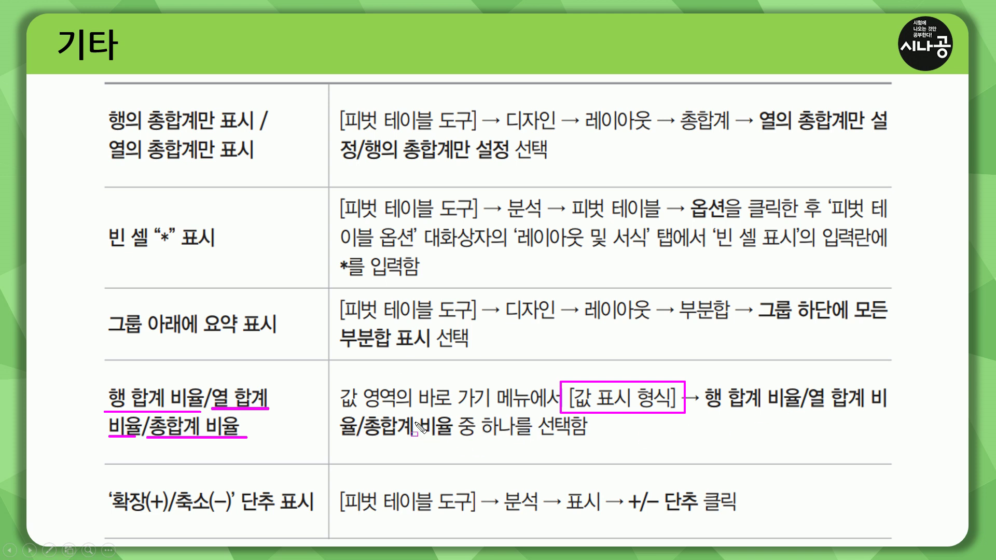
key("e")
mouse_move(117, 485)
left_mouse_down()
mouse_move(104, 488)
mouse_move(104, 505)
mouse_move(119, 510)
mouse_move(299, 525)
mouse_move(320, 516)
left_mouse_up()
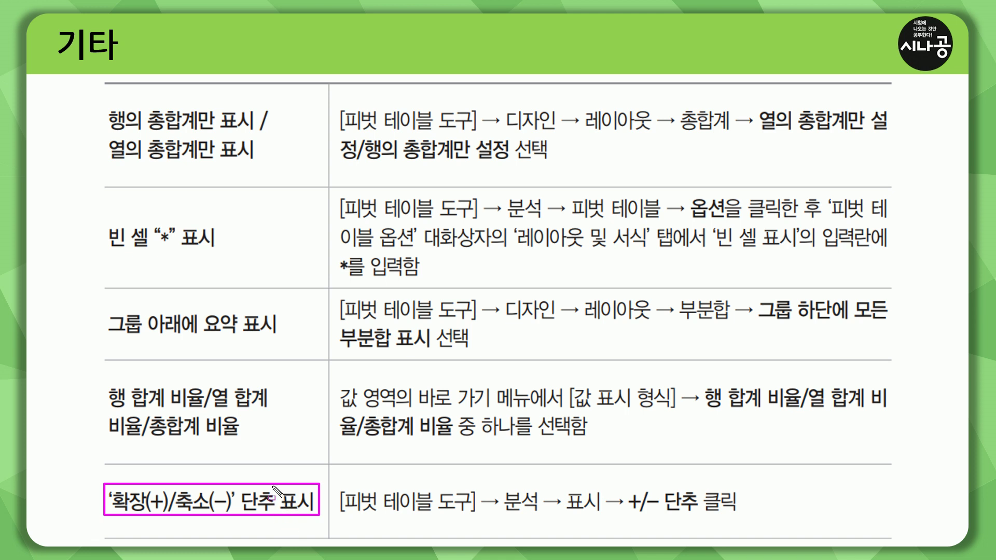
key("e")
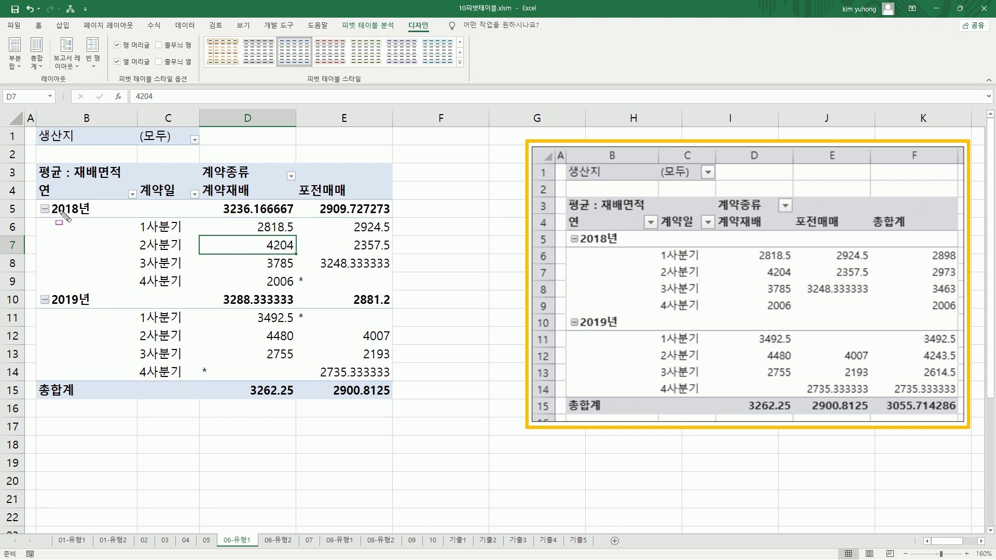
left_click_drag(37, 198, 56, 220)
left_click_drag(36, 287, 51, 312)
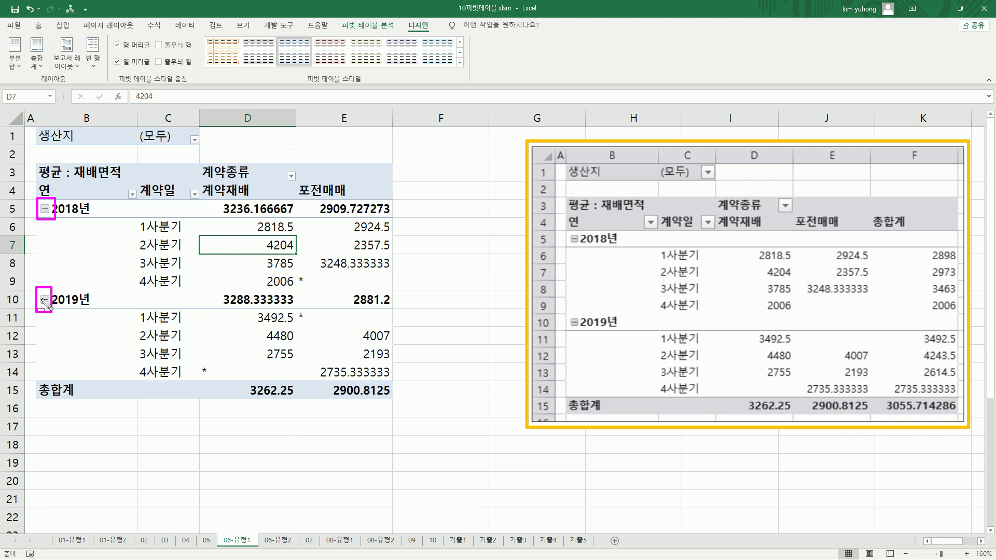
Collapse the 2019년 group in the pivot table and expand it again.
left_click(45, 305)
left_click(45, 300)
left_click(45, 300)
left_click(45, 299)
left_click(46, 300)
left_click(45, 300)
left_click(46, 300)
left_click(46, 300)
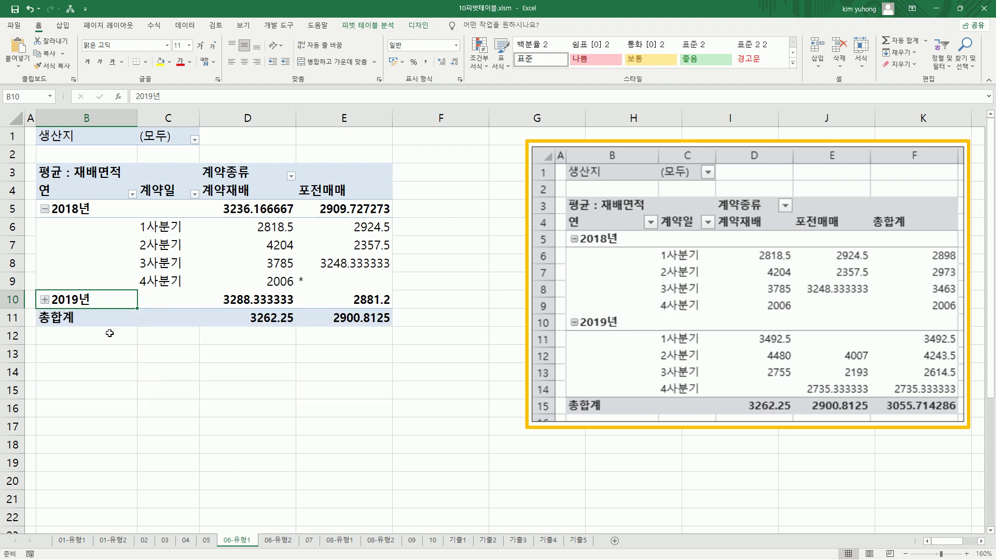
left_click(45, 300)
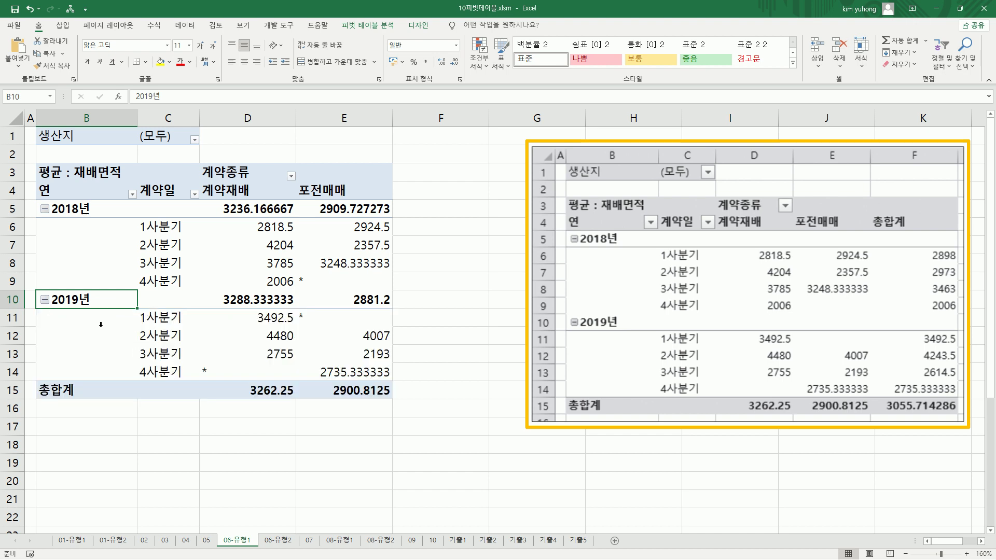
key("ctrl+2")
left_click_drag(39, 199, 52, 224)
left_click_drag(40, 288, 54, 310)
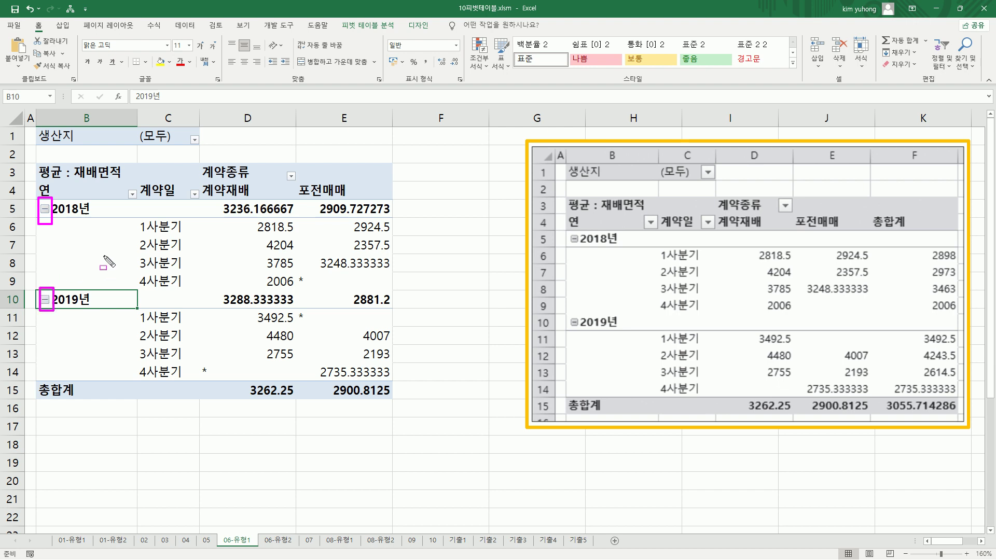
key("Escape")
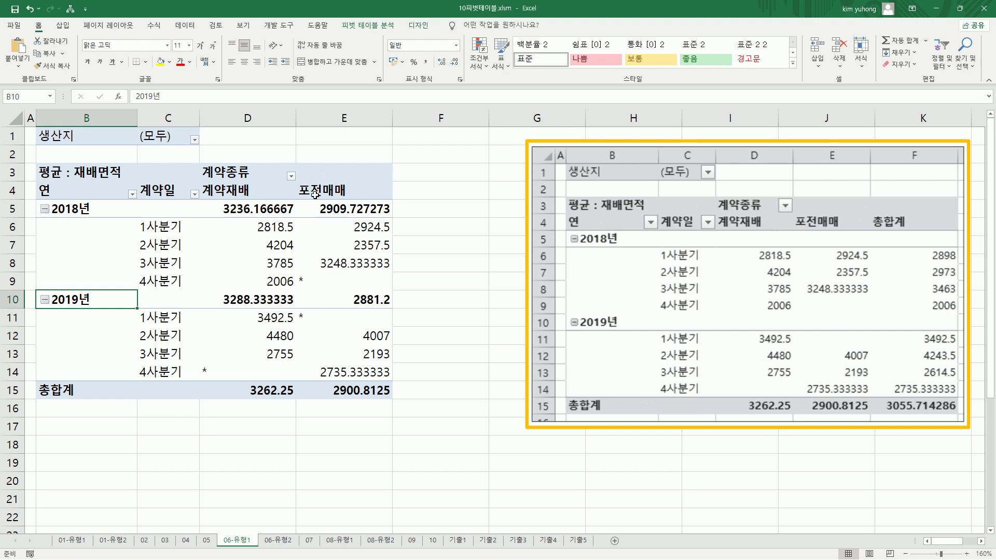
Hide the pivot table's expand/collapse (+/-) buttons and show them again.
left_click(393, 27)
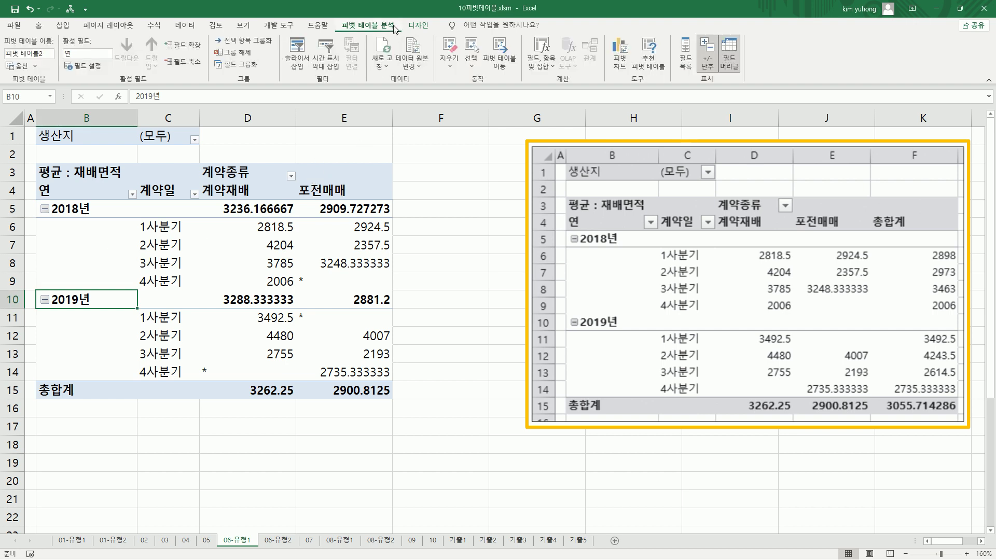
left_click_drag(379, 17, 398, 35)
left_click_drag(698, 35, 719, 74)
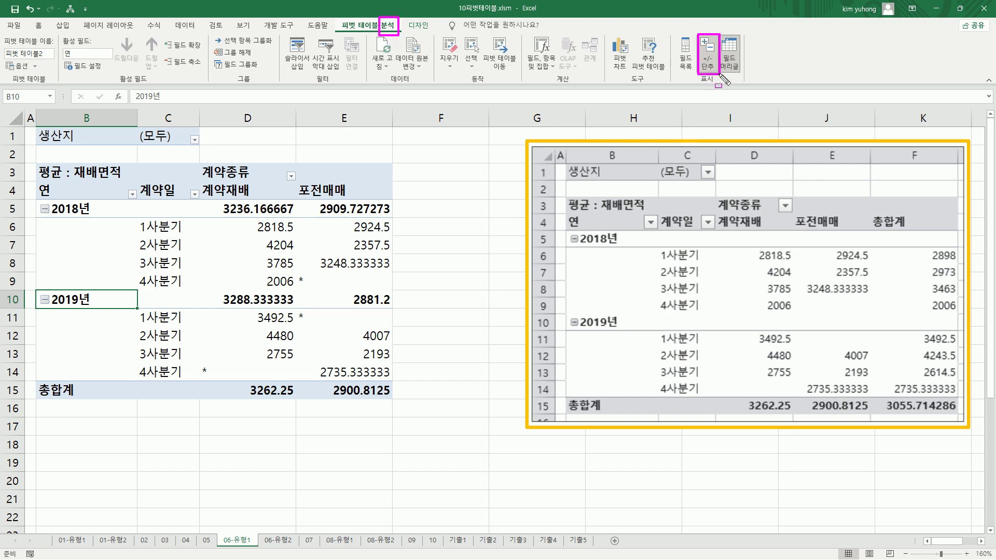
key("Escape")
left_click(708, 56)
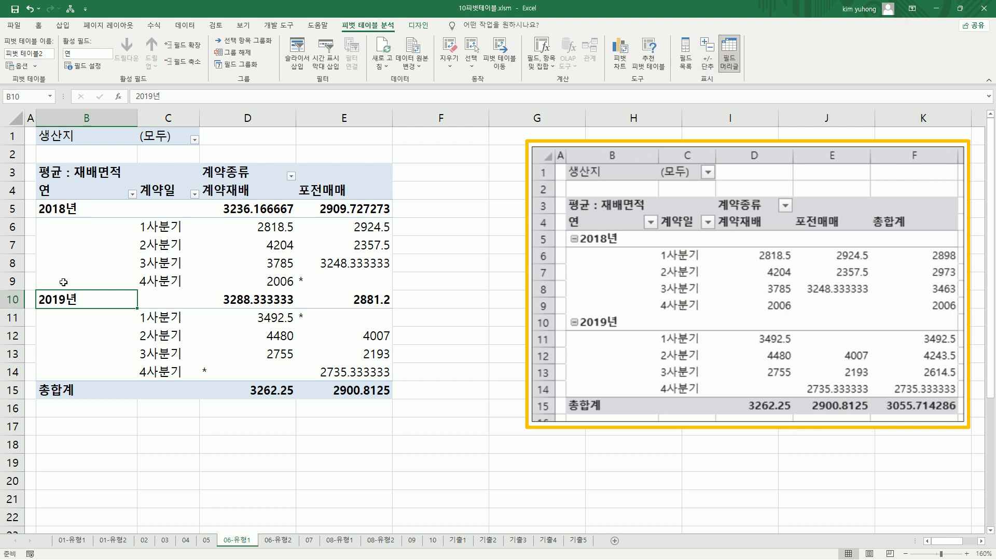
left_click(708, 56)
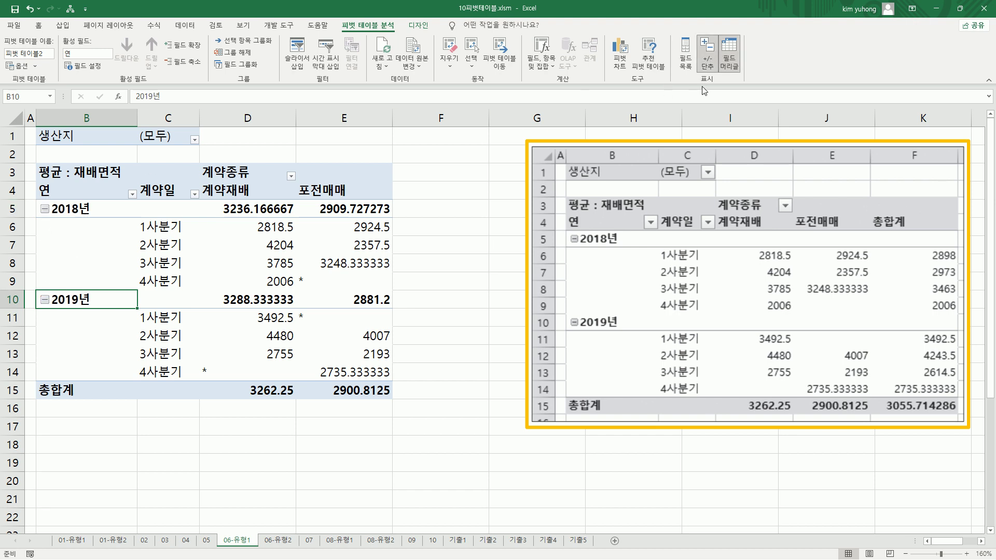
left_click_drag(380, 17, 399, 33)
left_click_drag(700, 27, 717, 76)
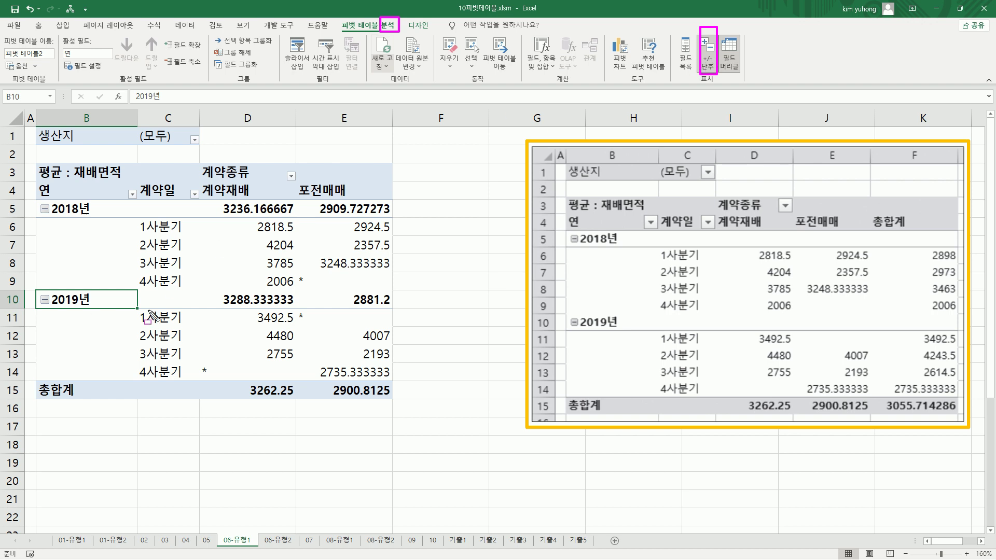
key("alt+Tab")
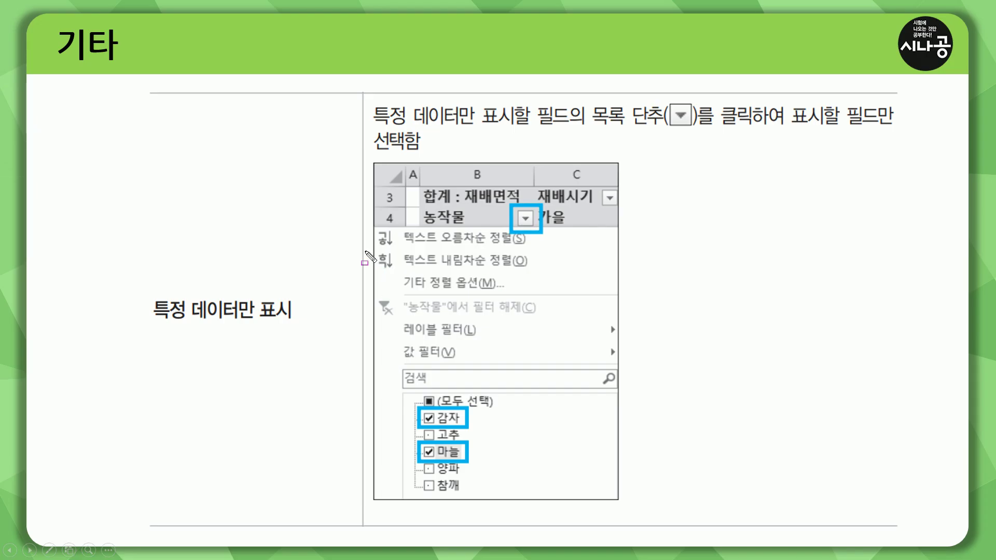
left_click_drag(144, 289, 306, 327)
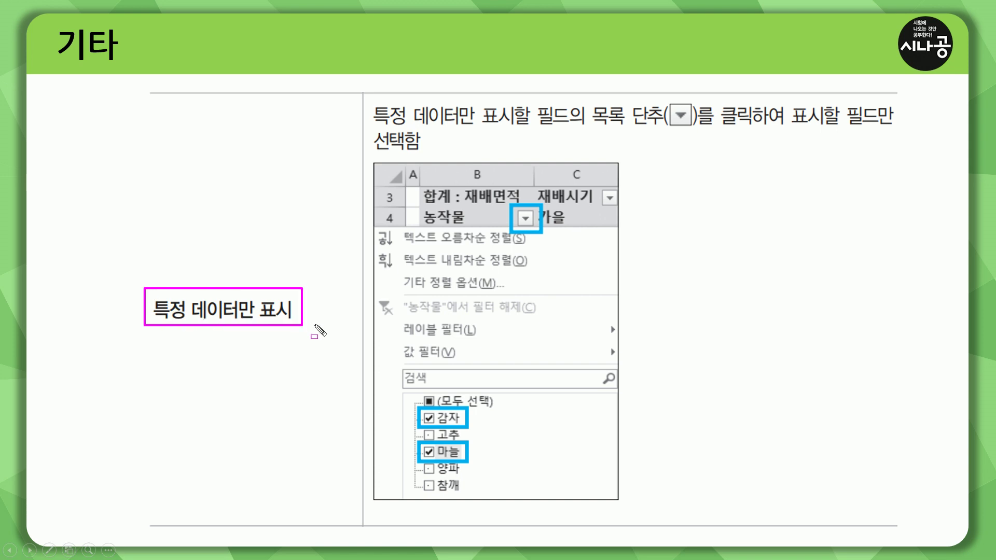
key("e")
key("alt+Tab")
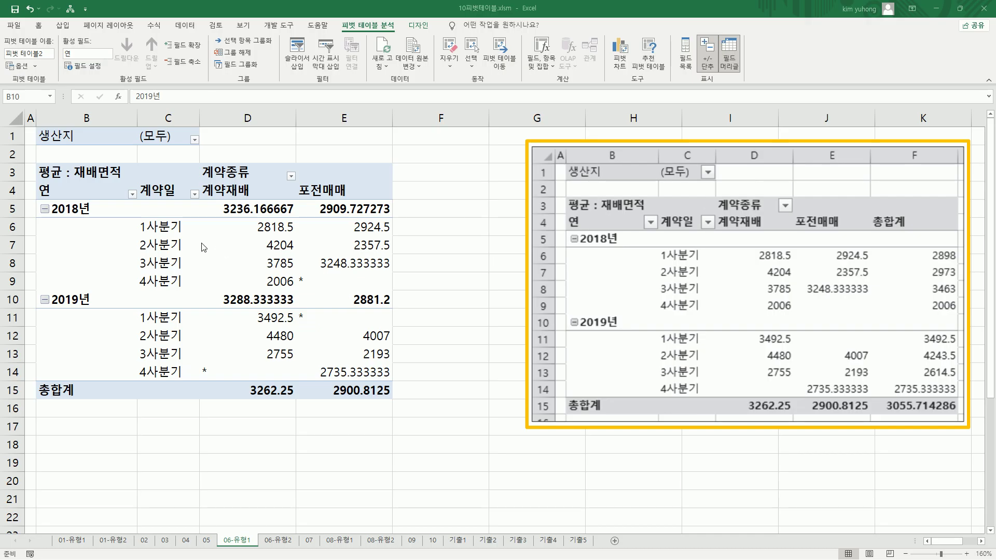
left_click_drag(35, 124, 90, 146)
left_click_drag(141, 123, 172, 143)
key("Escape")
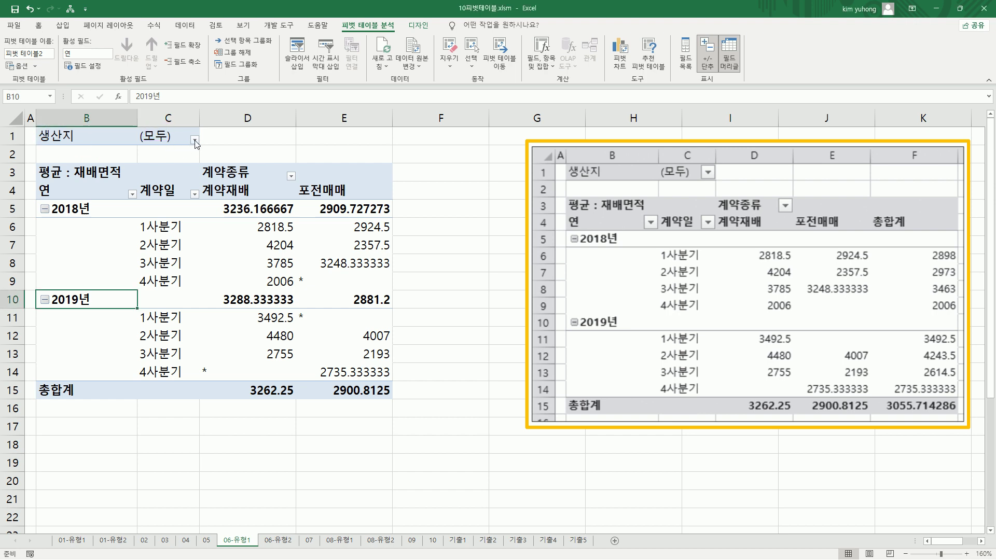
Filter the pivot table's 생산지 report filter to show only 제주.
left_click(195, 141)
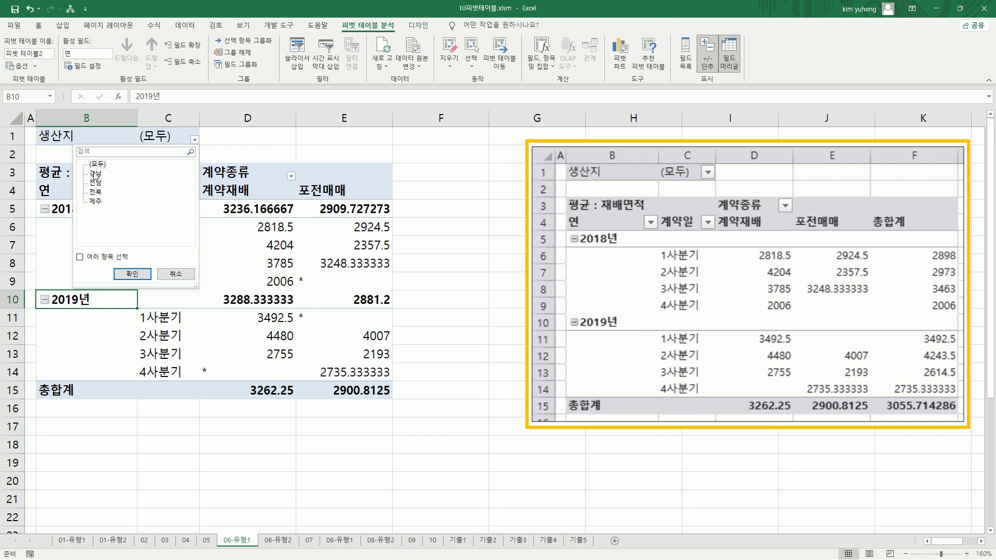
left_click(96, 202)
left_click(132, 273)
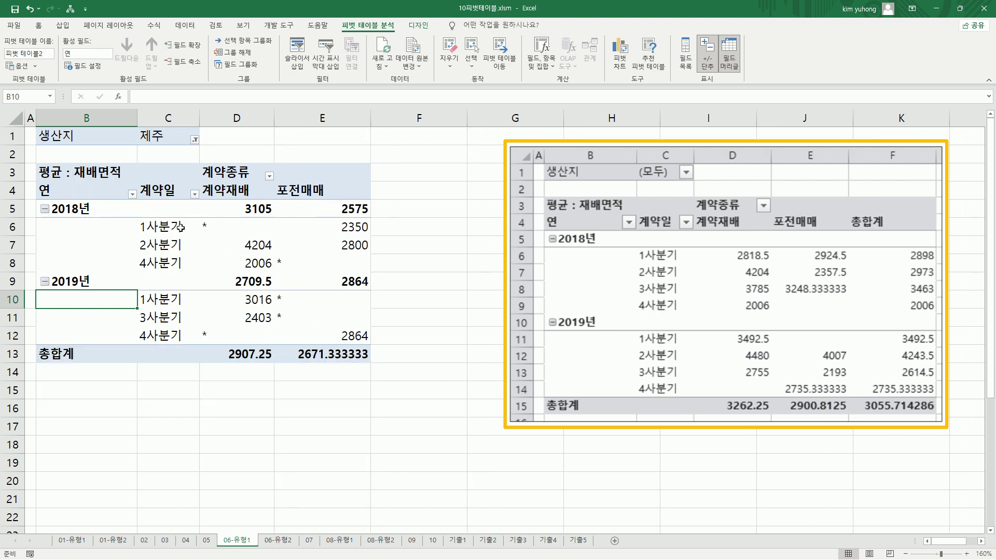
Switch the 생산지 report filter to show only 경남.
left_click(194, 140)
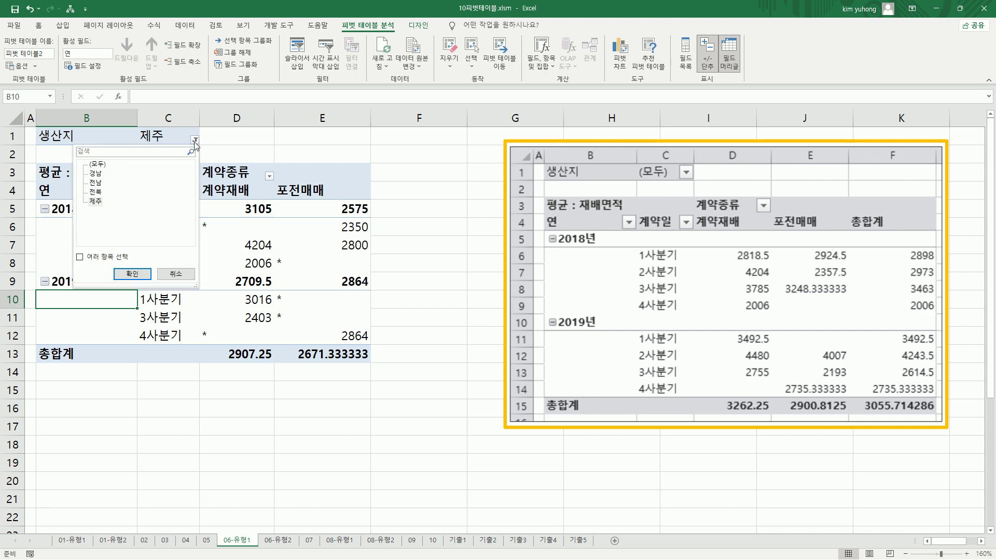
left_click(97, 173)
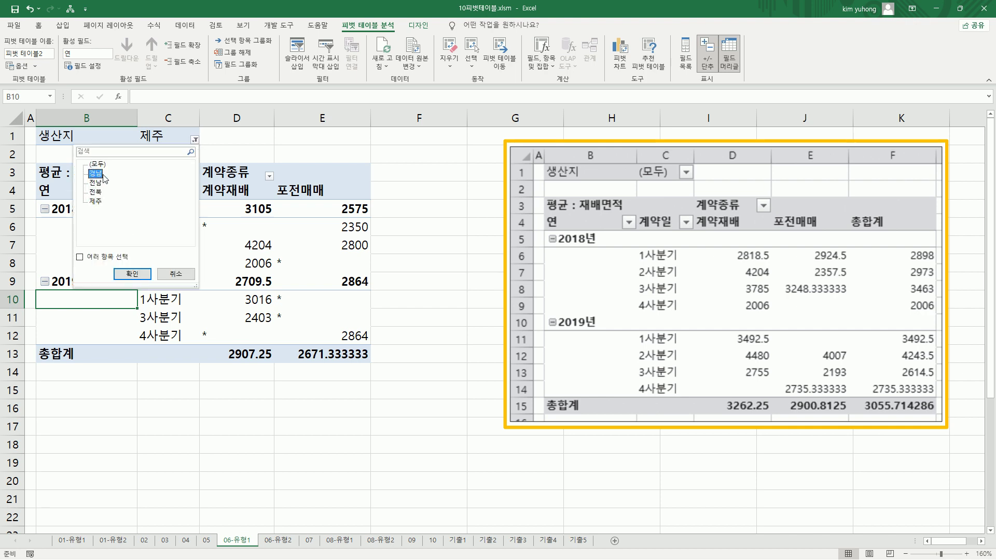
left_click(134, 273)
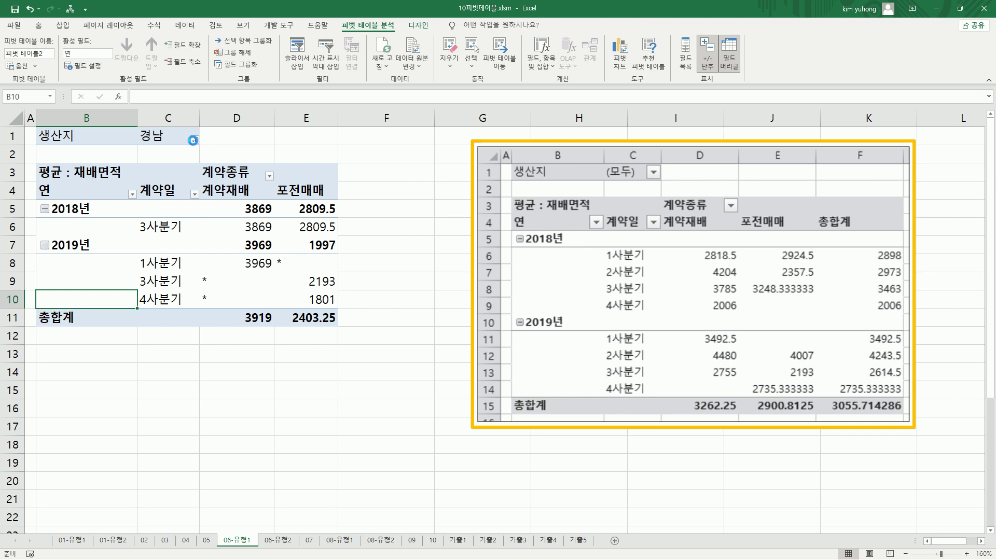
Allow multiple items in the 생산지 report filter and show both 경남 and 전남.
left_click(194, 140)
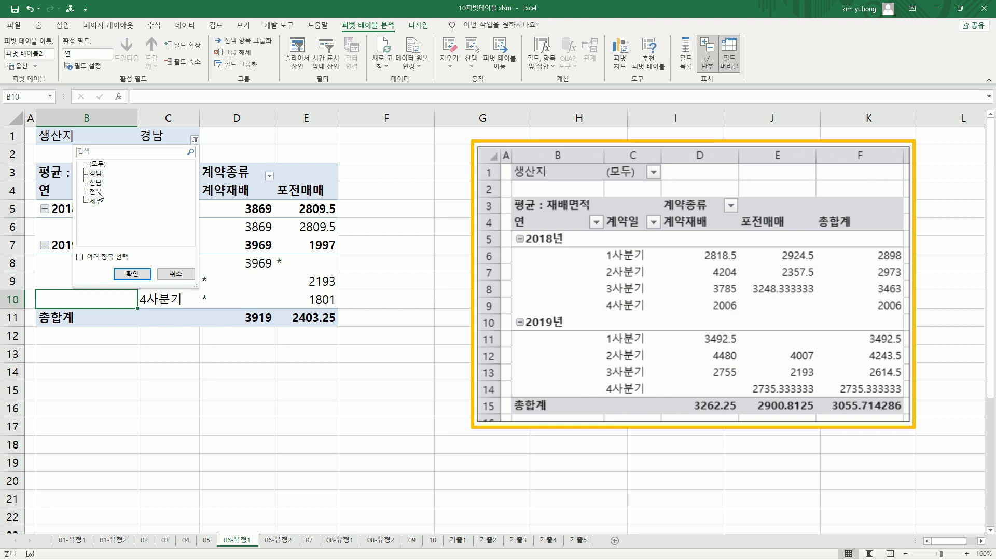
left_click(132, 273)
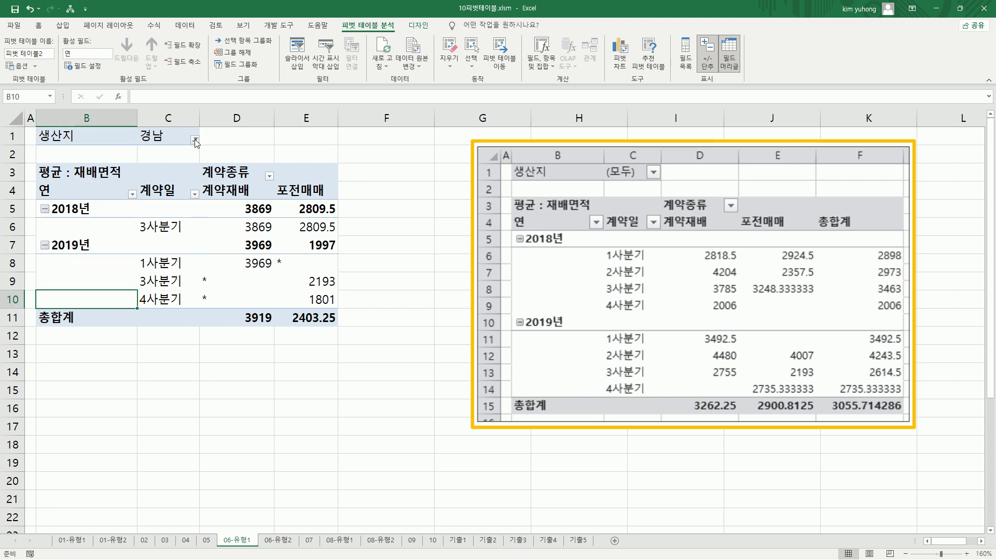
left_click(195, 139)
left_click(80, 257)
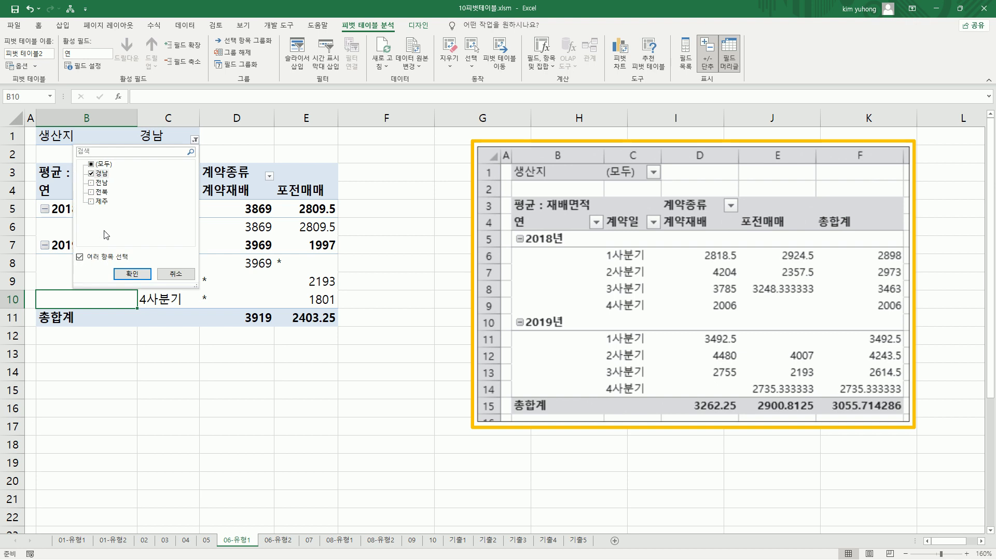
left_click(95, 183)
left_click(131, 274)
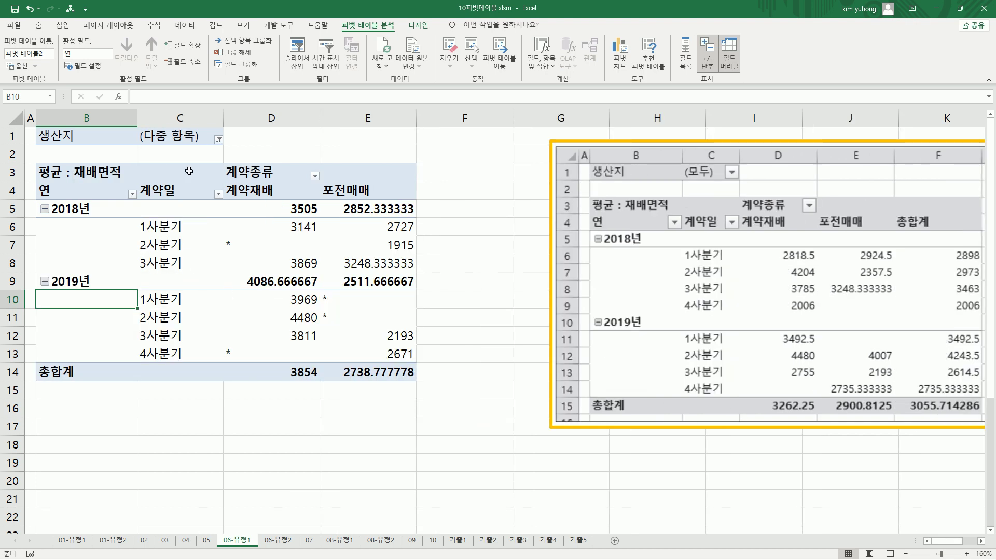
left_click_drag(137, 124, 206, 149)
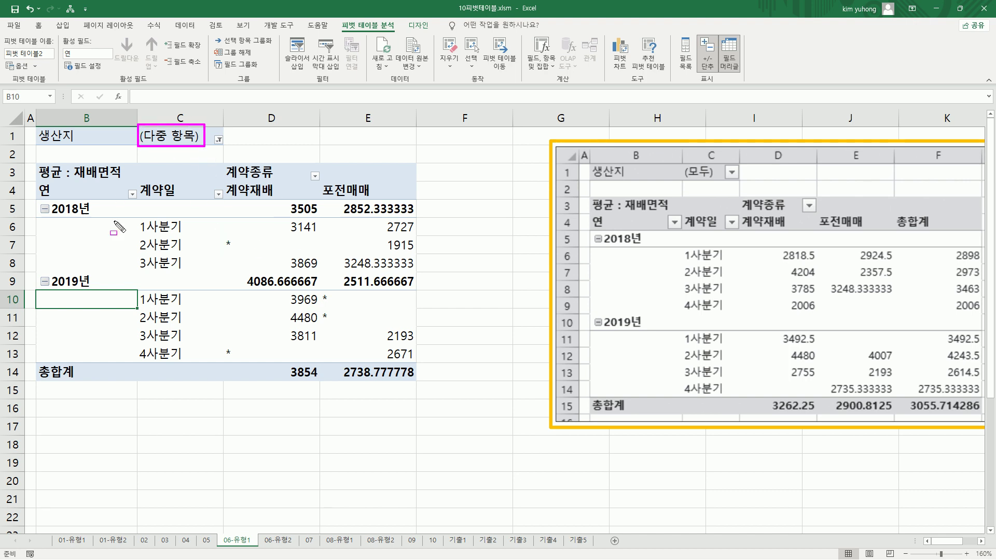
mouse_move(33, 195)
left_mouse_down()
mouse_move(367, 325)
mouse_move(412, 359)
left_mouse_up()
key("Escape")
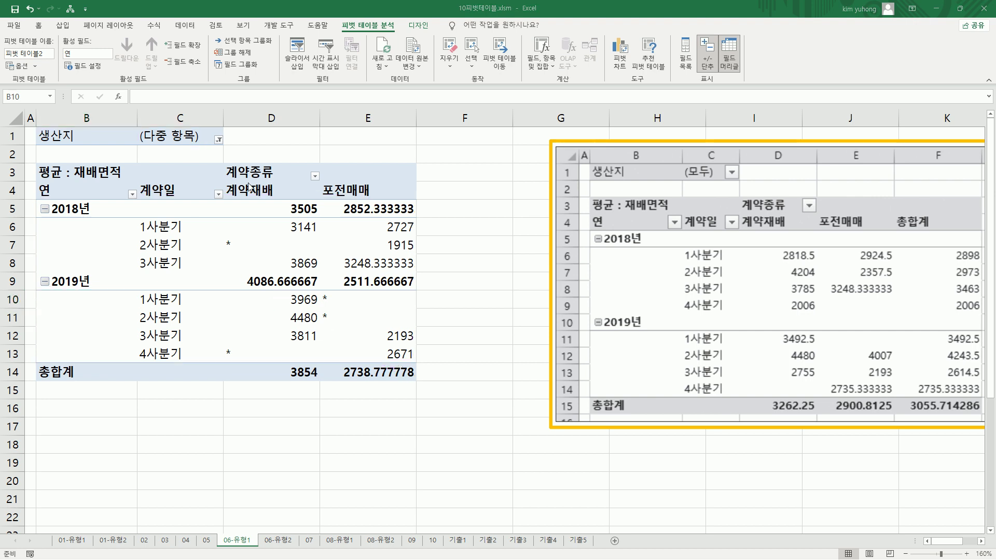
Reset the pivot table's 생산지 report filter to show all regions (모두).
left_click(219, 139)
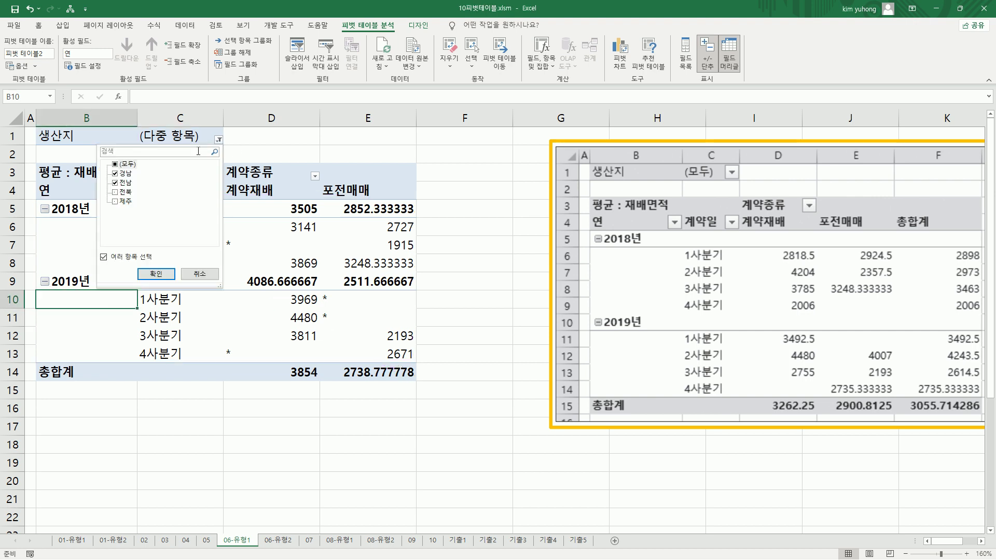
left_click(116, 165)
left_click(157, 273)
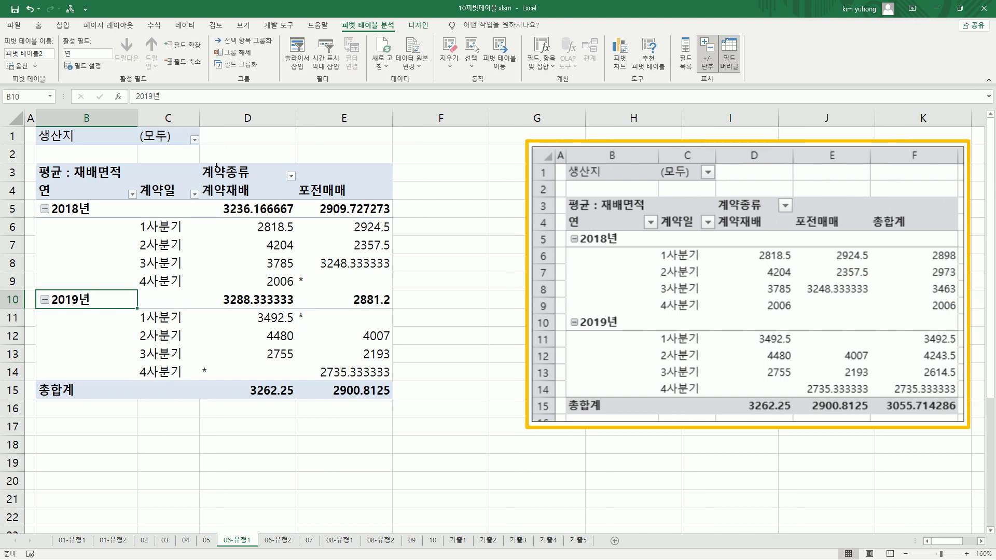
mouse_move(201, 183)
left_mouse_down()
mouse_move(254, 199)
mouse_move(367, 201)
left_mouse_up()
key("Escape")
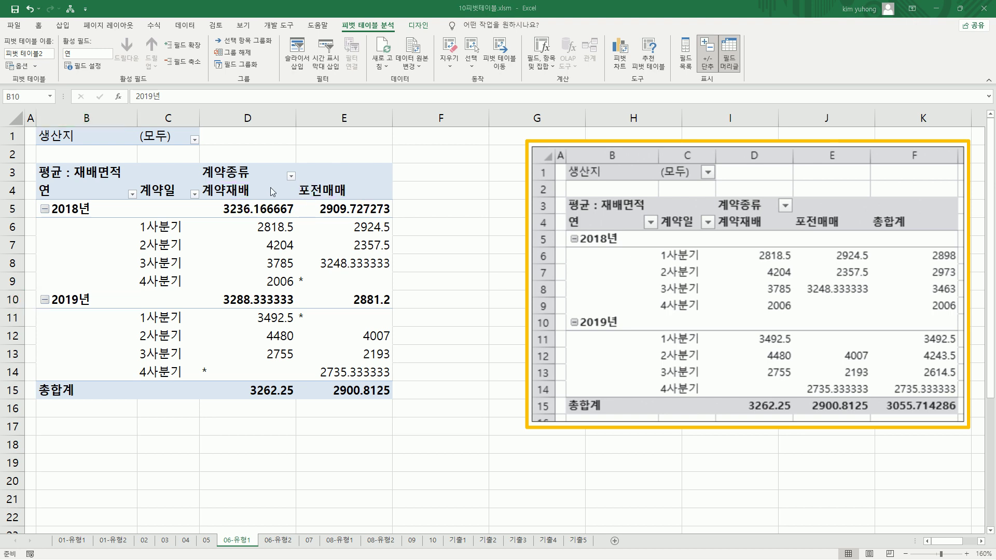
mouse_move(202, 183)
left_mouse_down()
mouse_move(220, 199)
mouse_move(261, 199)
left_mouse_up()
key("Escape")
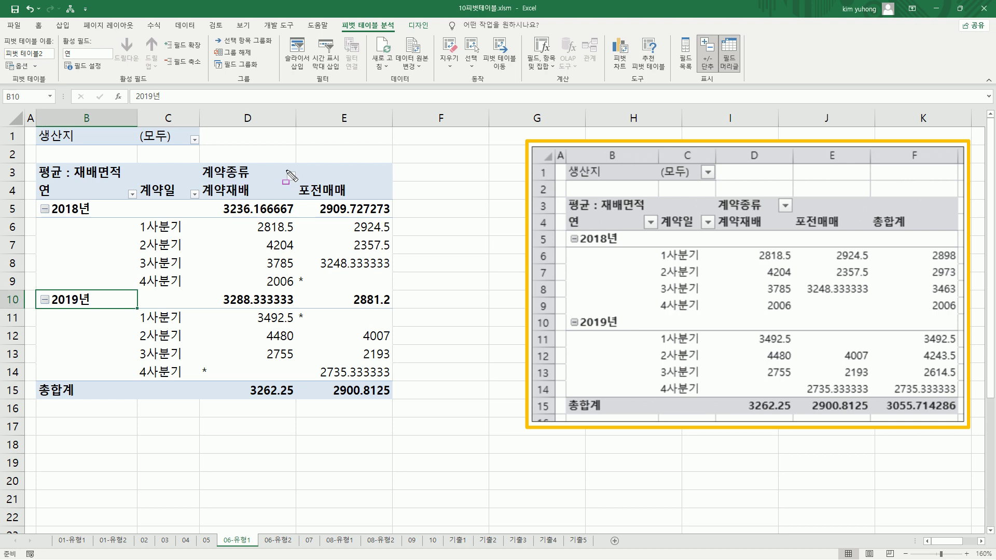
Filter the 계약종류 column field to show only 계약재배, and include 포전매매 again.
left_click(292, 177)
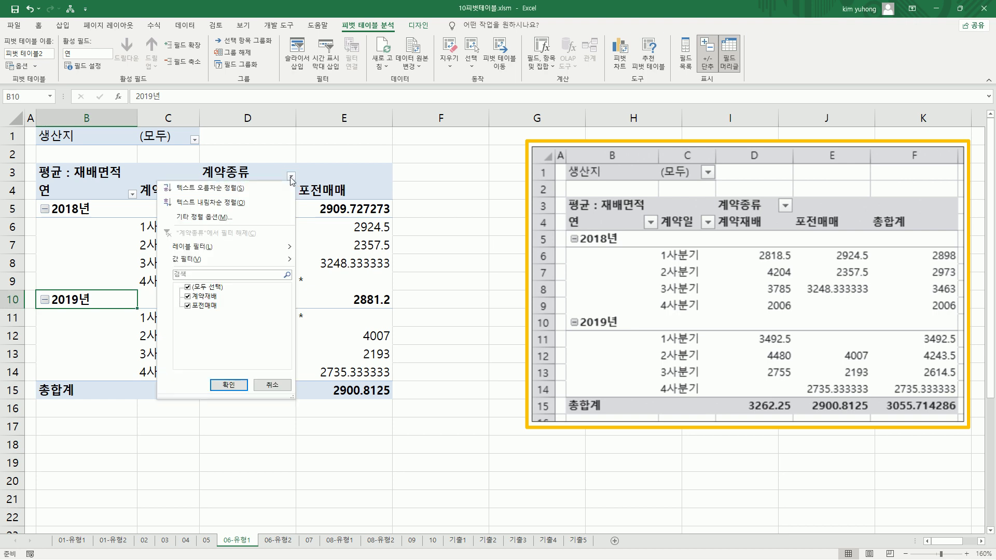
left_click(187, 307)
left_click(229, 386)
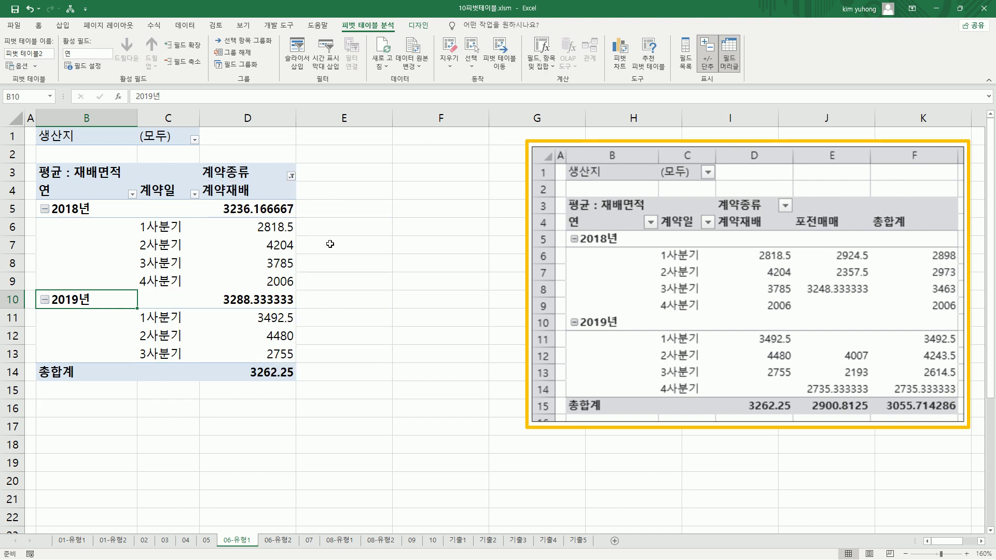
left_click(291, 177)
left_click(187, 307)
left_click(219, 384)
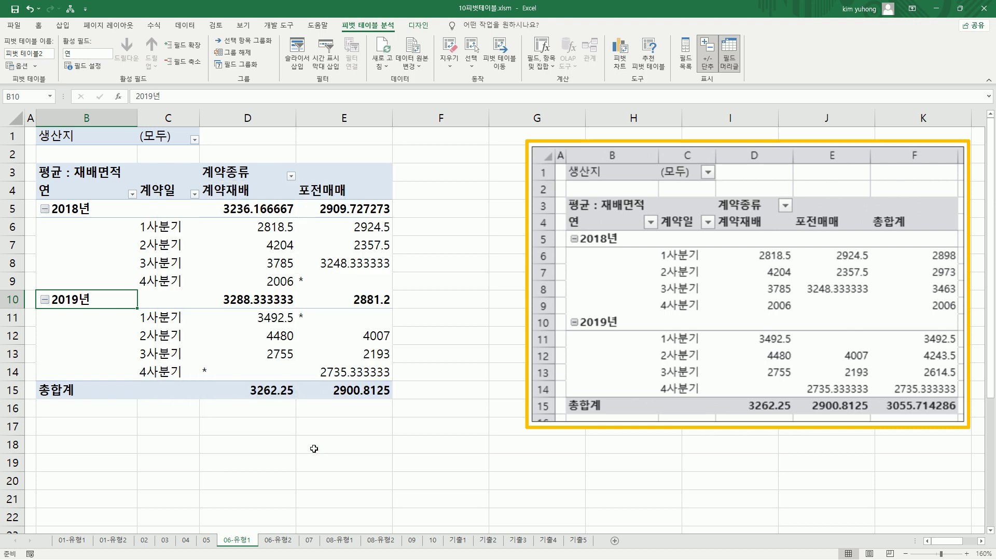
left_click(314, 445)
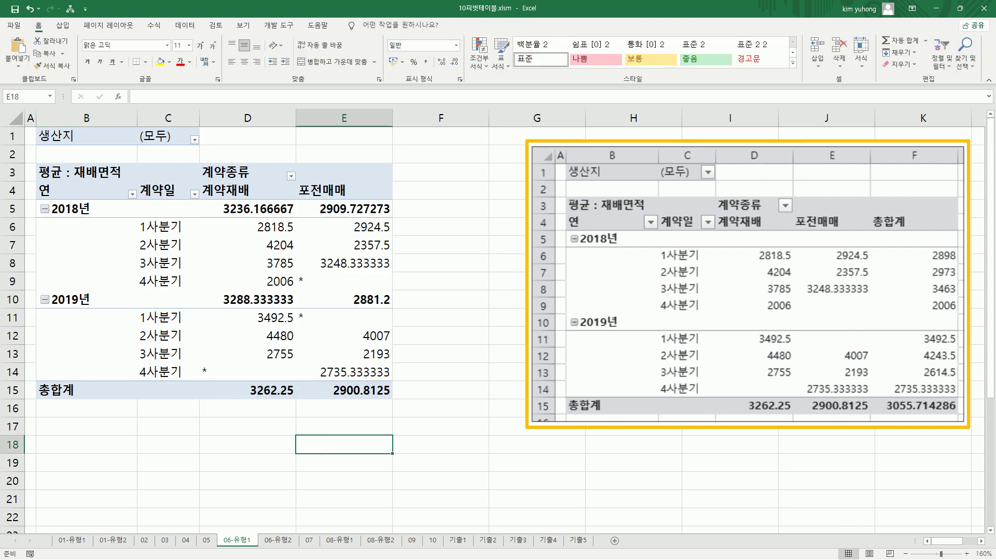
left_click_drag(660, 164, 701, 178)
mouse_move(720, 212)
left_mouse_down()
mouse_move(758, 232)
mouse_move(846, 231)
left_mouse_up()
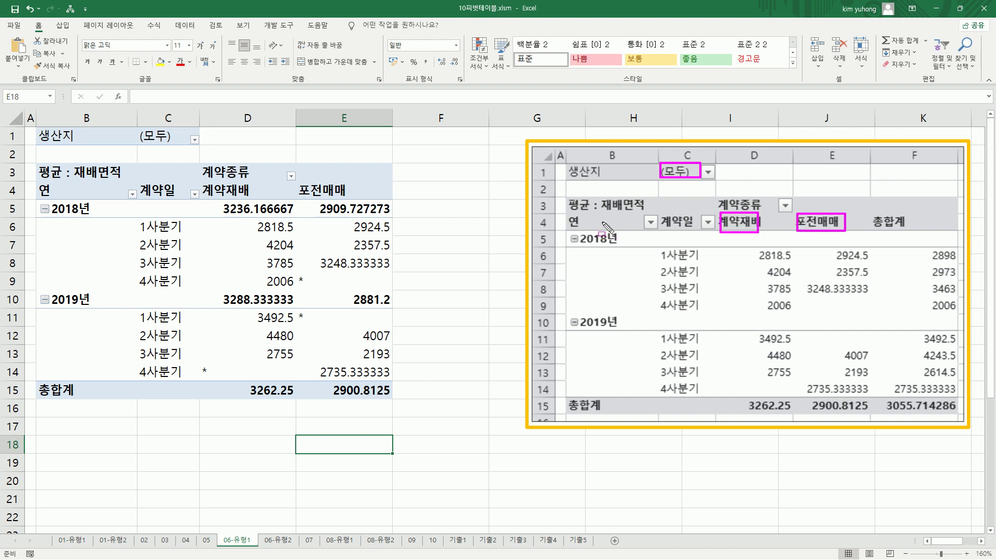
left_click_drag(297, 176, 344, 202)
left_click_drag(204, 179, 249, 198)
left_click_drag(137, 120, 176, 148)
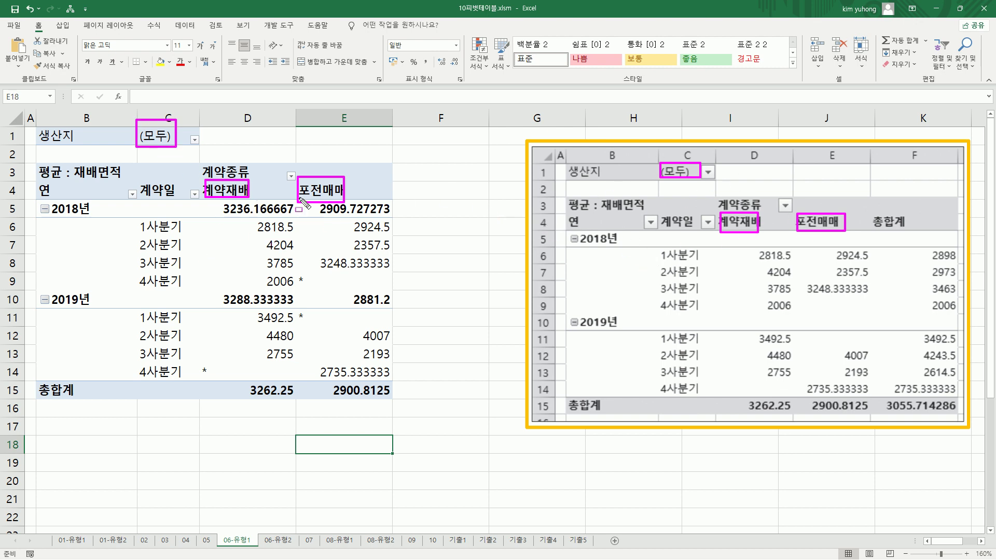
key("Escape")
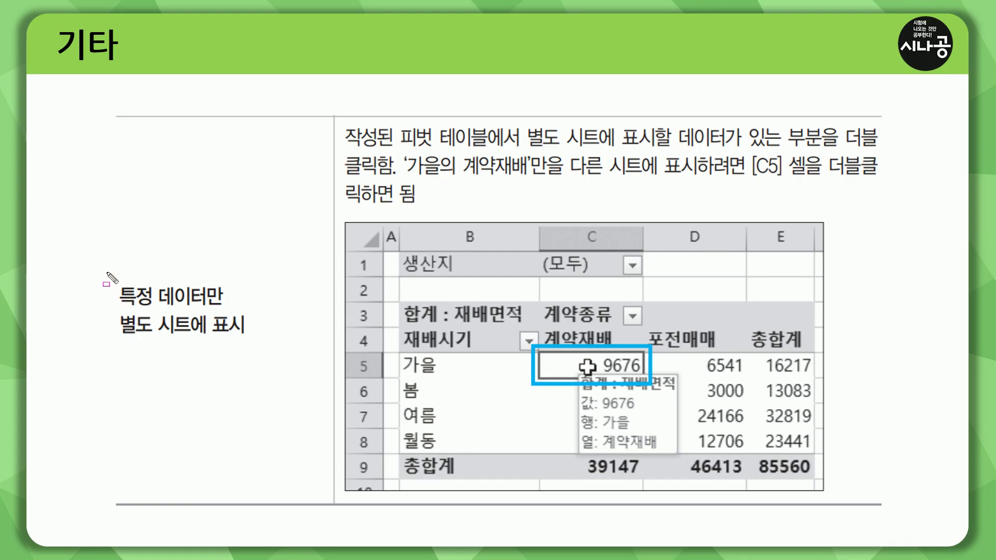
mouse_move(107, 272)
left_mouse_down()
mouse_move(163, 302)
mouse_move(244, 306)
left_mouse_up()
left_click_drag(119, 336, 246, 336)
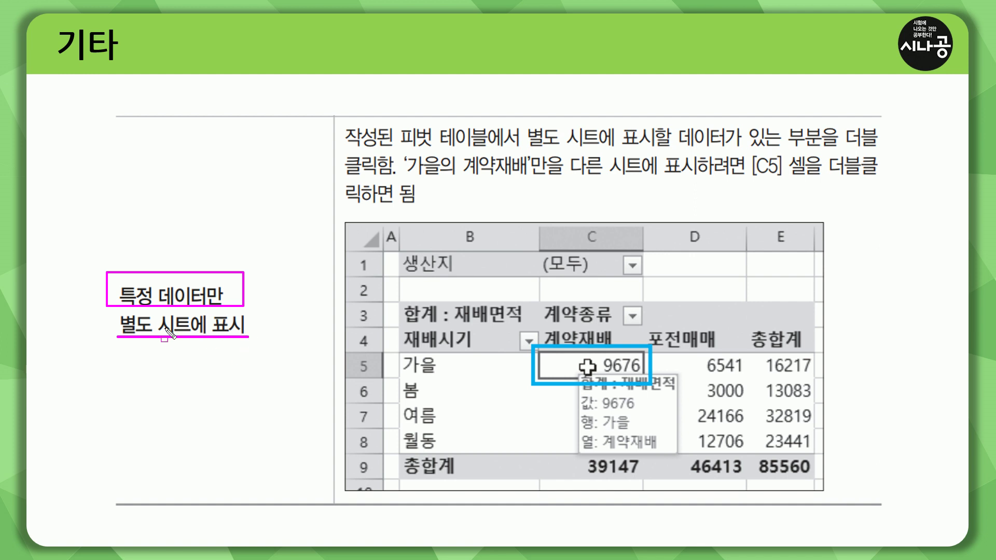
key("Escape")
Switch to Excel and extract the source records behind the 2018년 1사분기 계약재배 value in D6 onto a separate sheet.
key("alt+Tab")
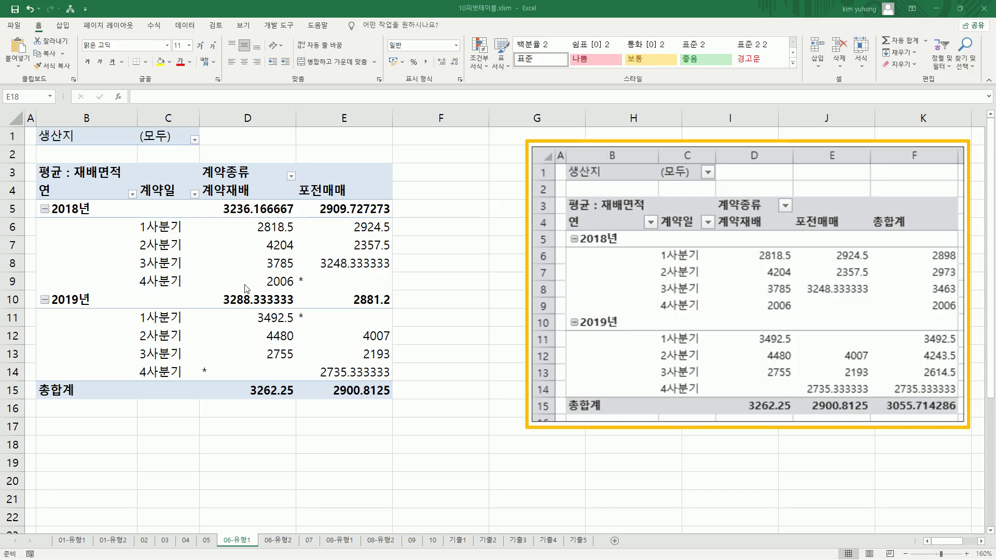
left_click(236, 228)
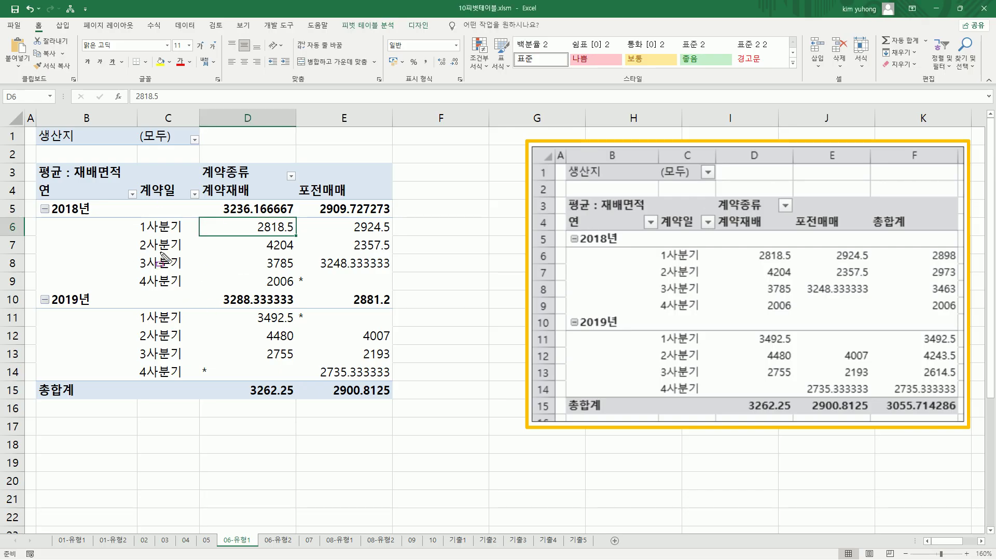
mouse_move(135, 236)
left_mouse_down()
mouse_move(188, 235)
mouse_move(185, 219)
mouse_move(298, 236)
left_mouse_up()
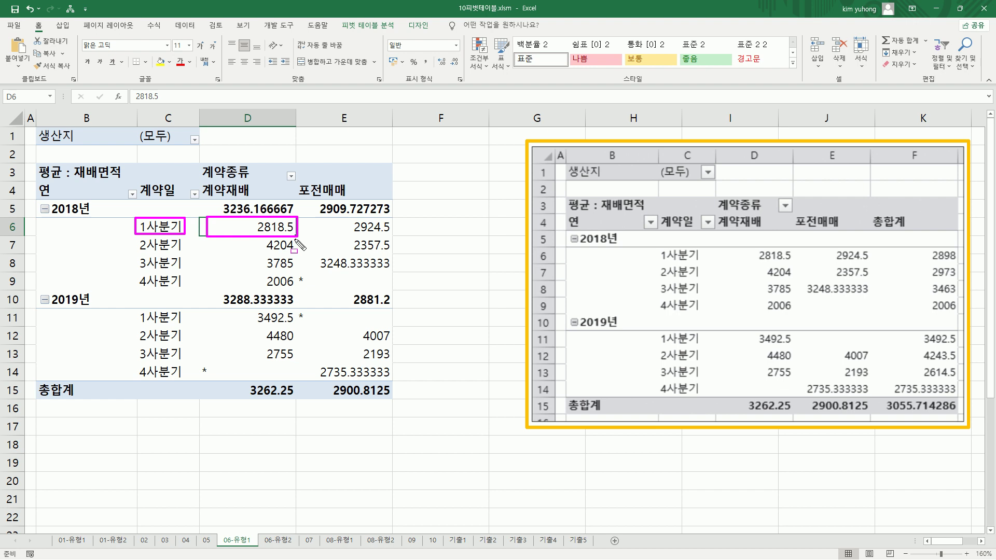
key("Escape")
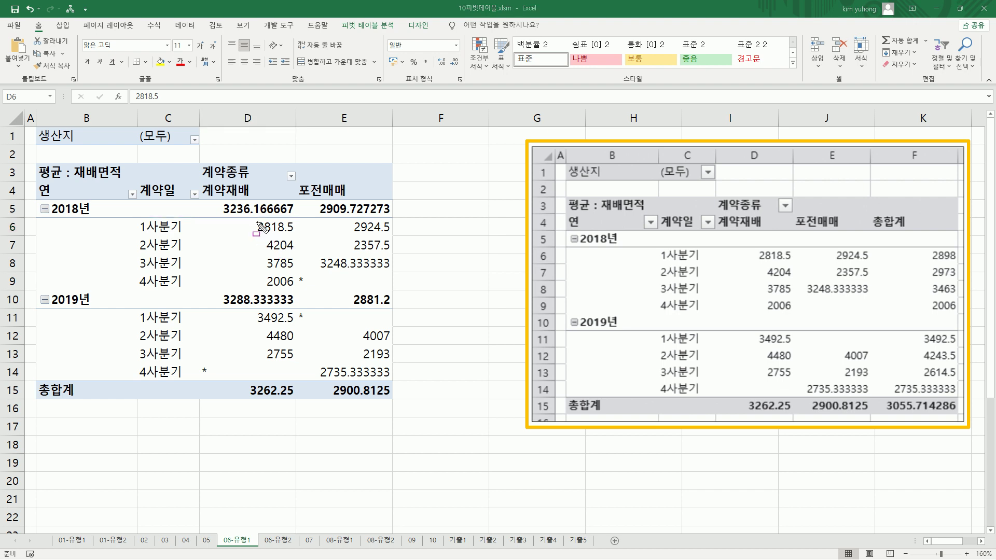
left_click(267, 225)
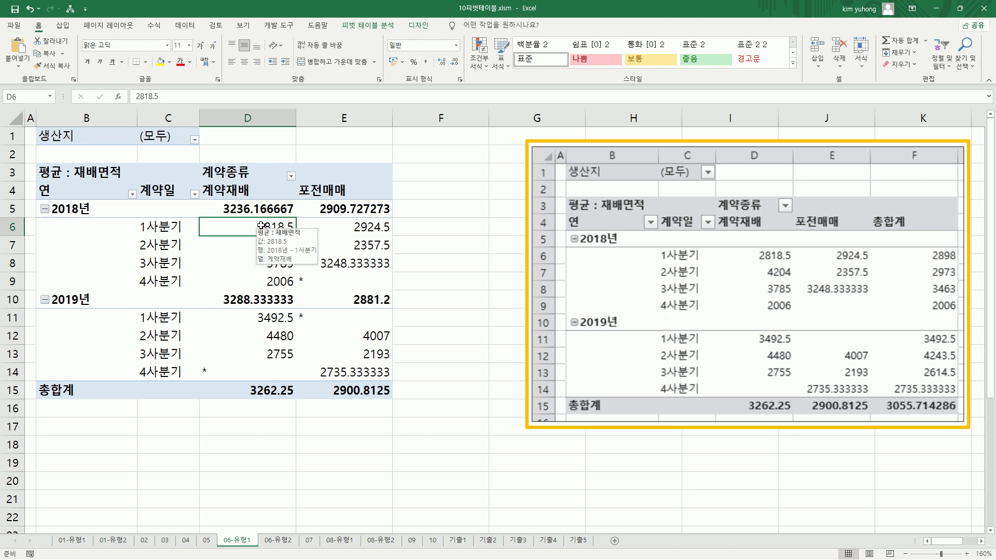
double_click(261, 225)
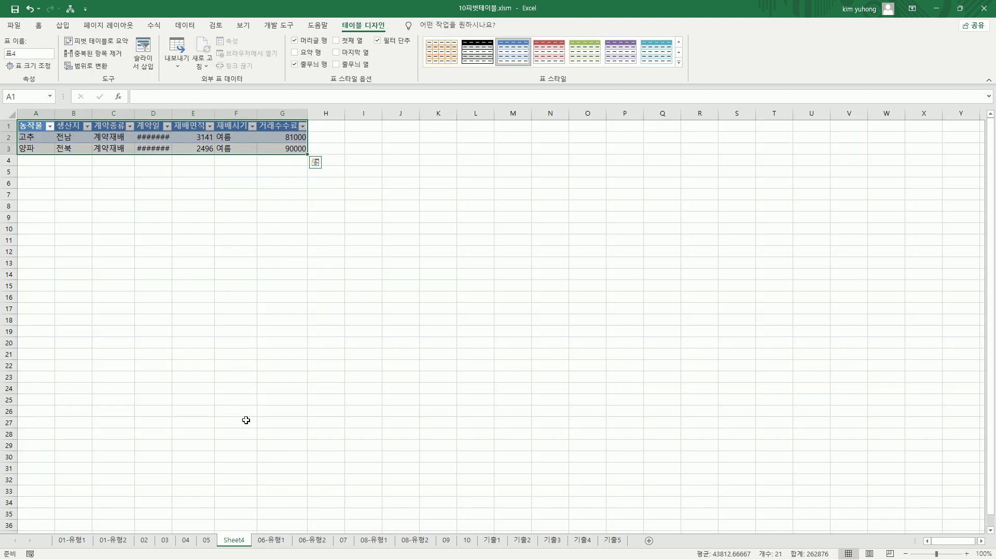
Return from the extracted detail sheet to the 06-유형1 sheet.
left_click_drag(230, 540, 235, 542)
mouse_move(19, 119)
left_mouse_down()
mouse_move(29, 145)
mouse_move(310, 156)
left_mouse_up()
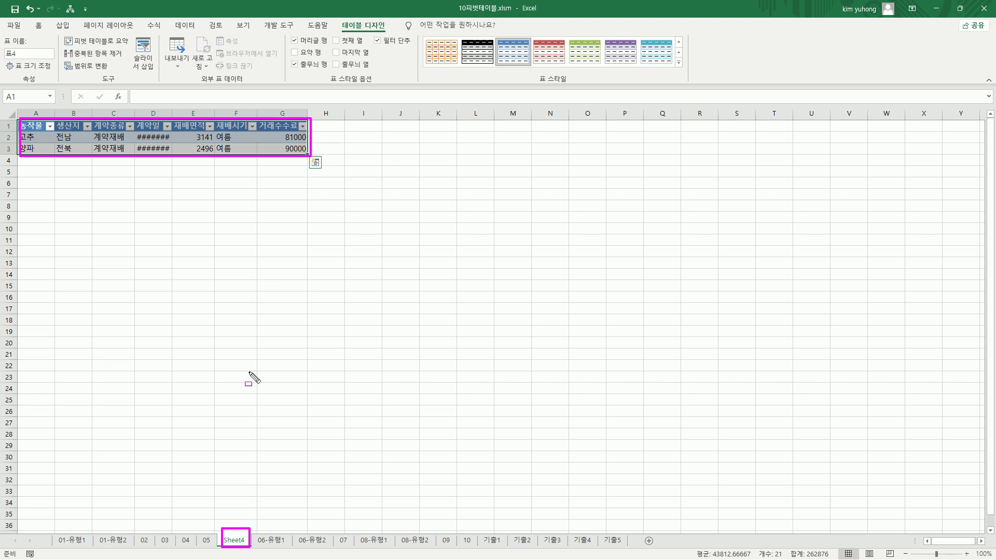
key("Escape")
left_click(270, 542)
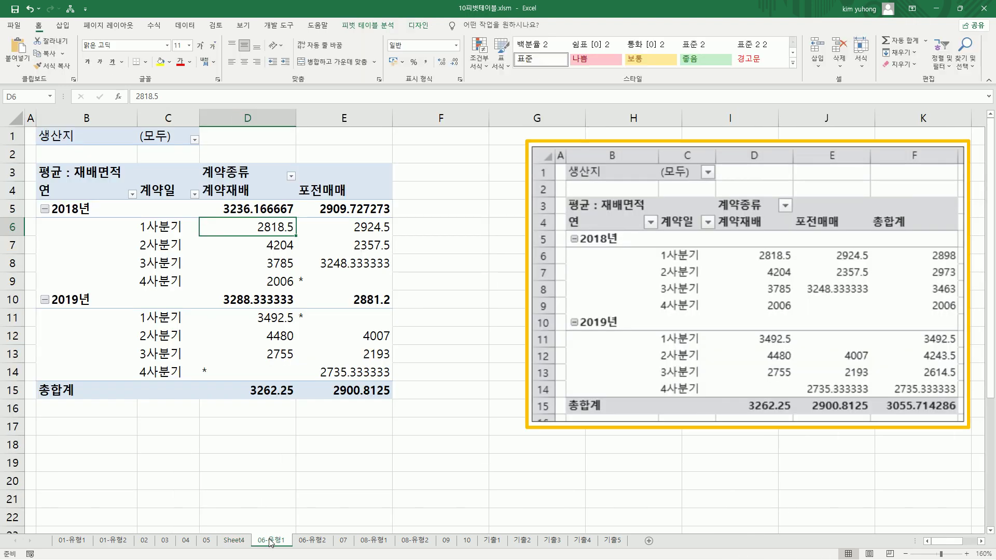